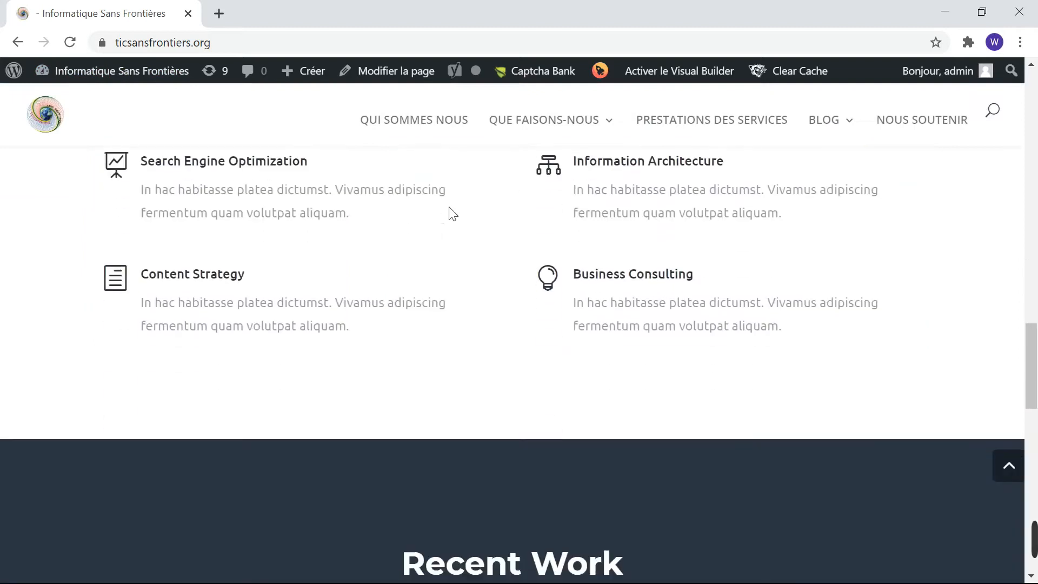
Activate the Visual Builder for the home page and go to the Recent Work section.
{"action": "scroll", "coordinate": [449, 215], "scroll_direction": "up", "scroll_amount": 4}
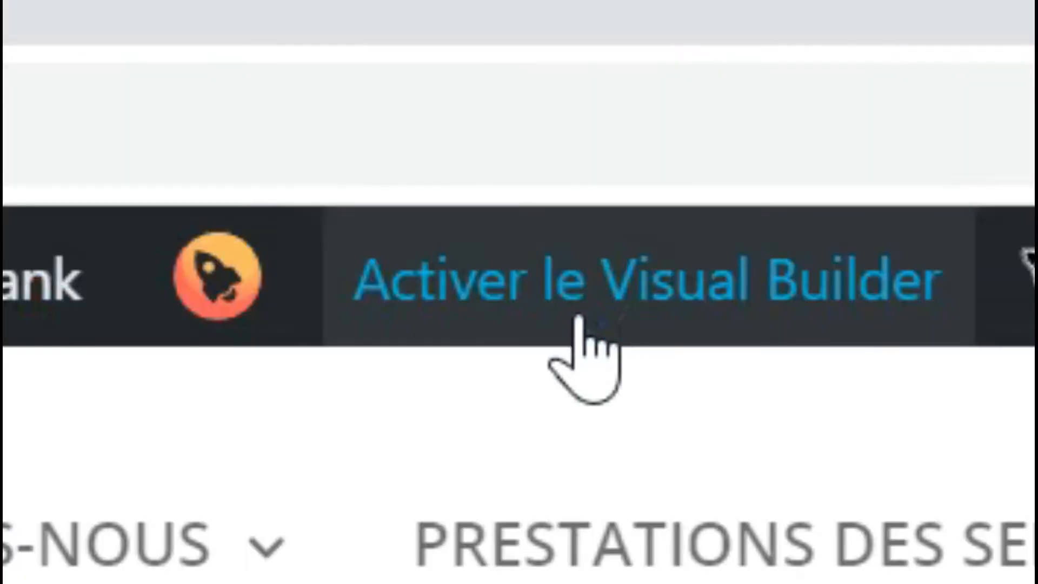
{"action": "left_click", "coordinate": [577, 319]}
{"action": "scroll", "coordinate": [557, 305], "scroll_direction": "down", "scroll_amount": 15}
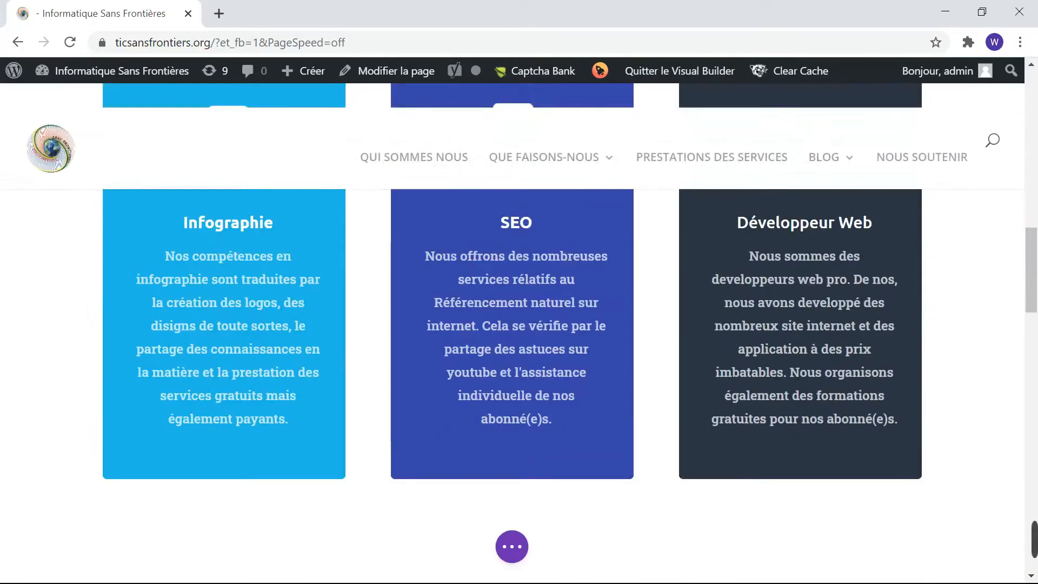
{"action": "scroll", "coordinate": [557, 305], "scroll_direction": "down", "scroll_amount": 7}
{"action": "scroll", "coordinate": [558, 304], "scroll_direction": "up", "scroll_amount": 5}
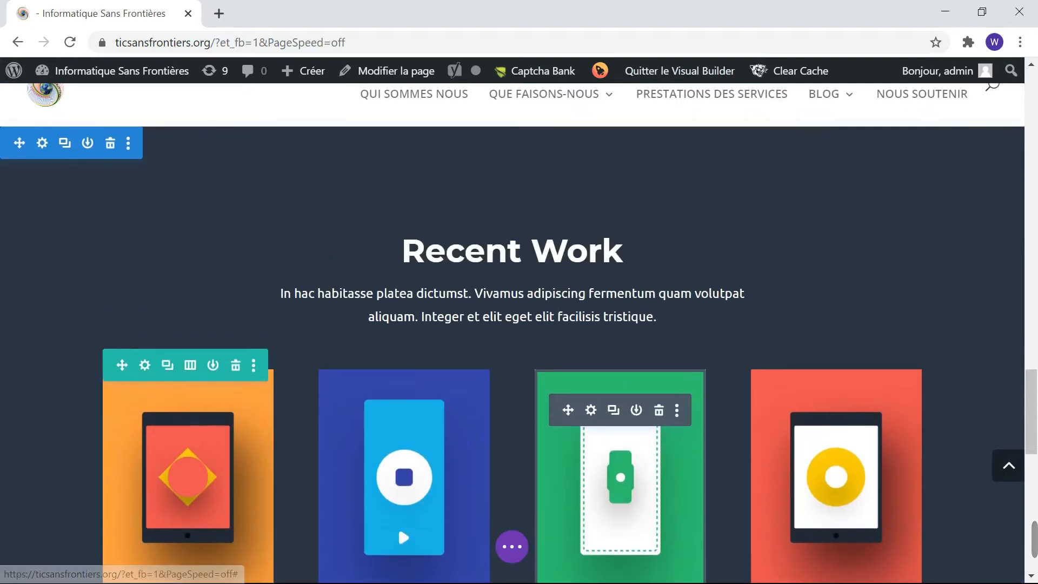
{"action": "scroll", "coordinate": [554, 297], "scroll_direction": "down", "scroll_amount": 2}
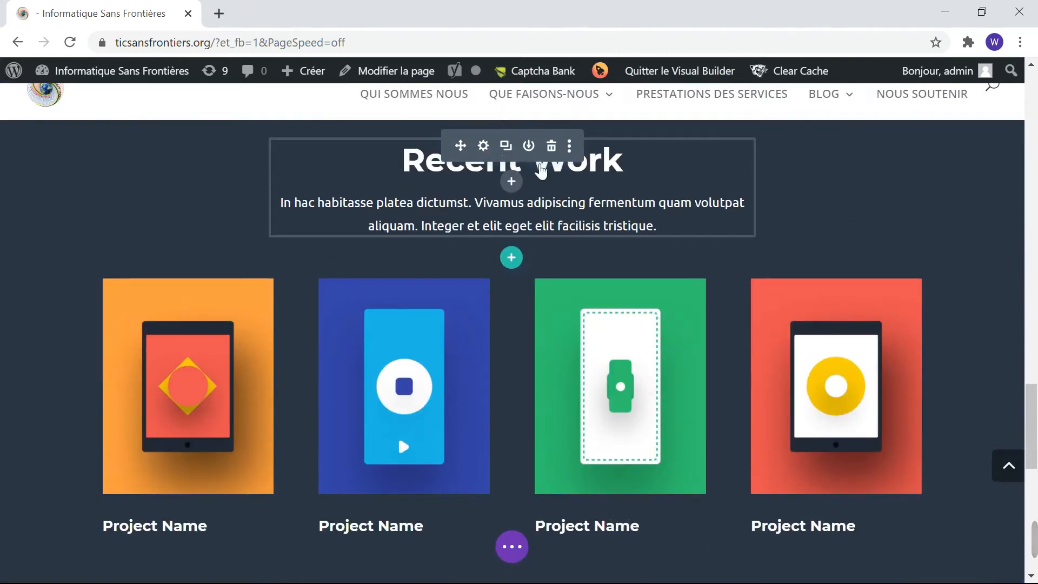
Open the settings of the Recent Work text module and replace its heading with "Nos récentes réalisation".
{"action": "left_click", "coordinate": [622, 161]}
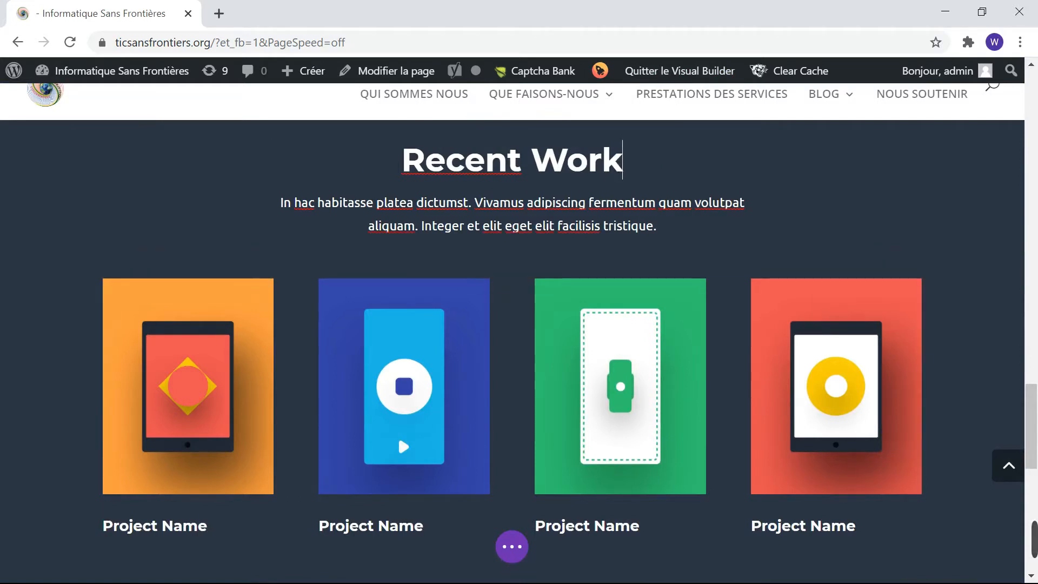
{"action": "key", "text": "BackSpace"}
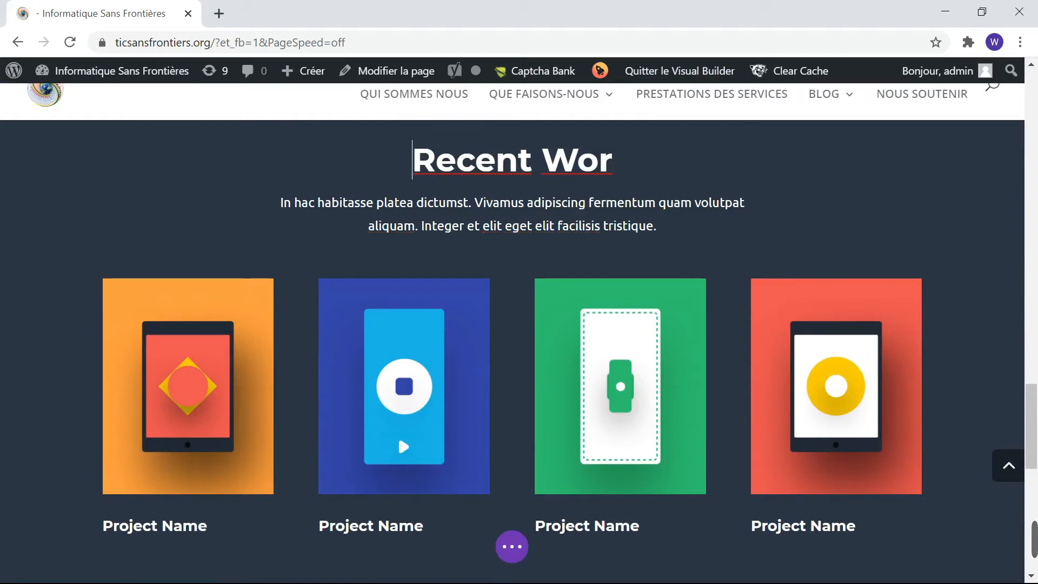
{"action": "scroll", "coordinate": [531, 239], "scroll_direction": "up", "scroll_amount": 4}
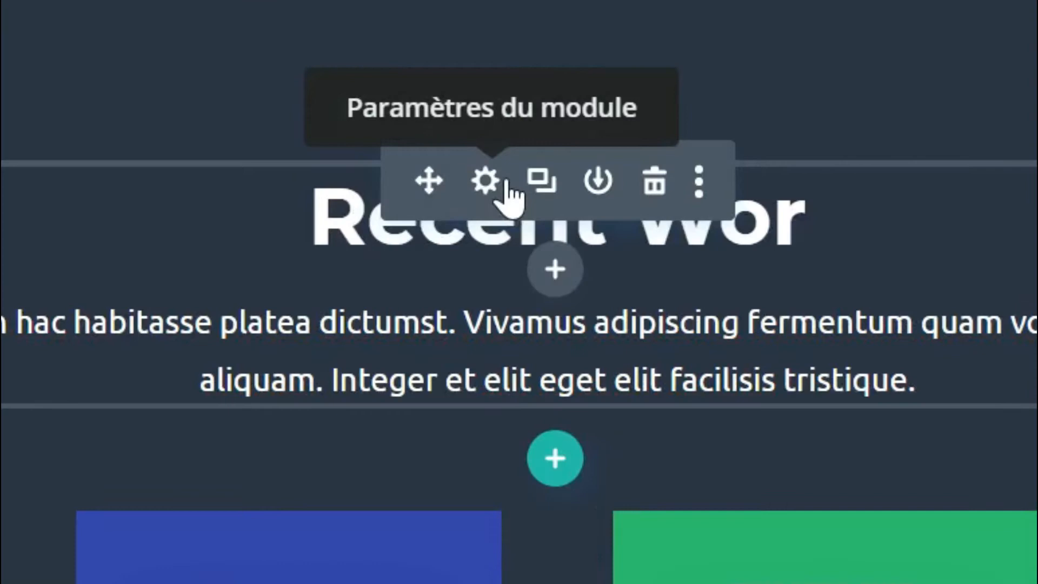
{"action": "left_click", "coordinate": [492, 350]}
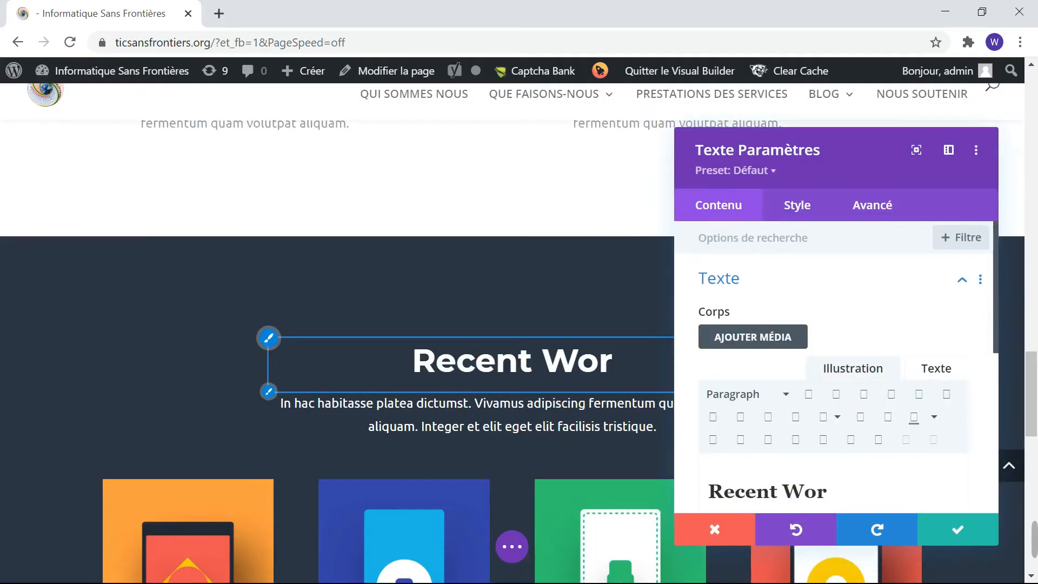
{"action": "scroll", "coordinate": [592, 331], "scroll_direction": "down", "scroll_amount": 5}
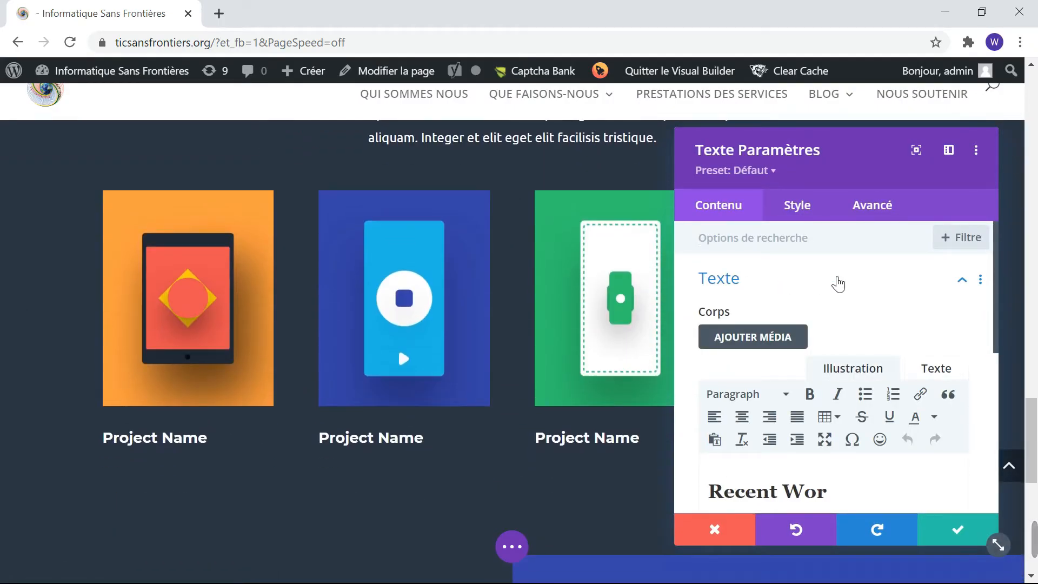
{"action": "scroll", "coordinate": [838, 284], "scroll_direction": "down", "scroll_amount": 2}
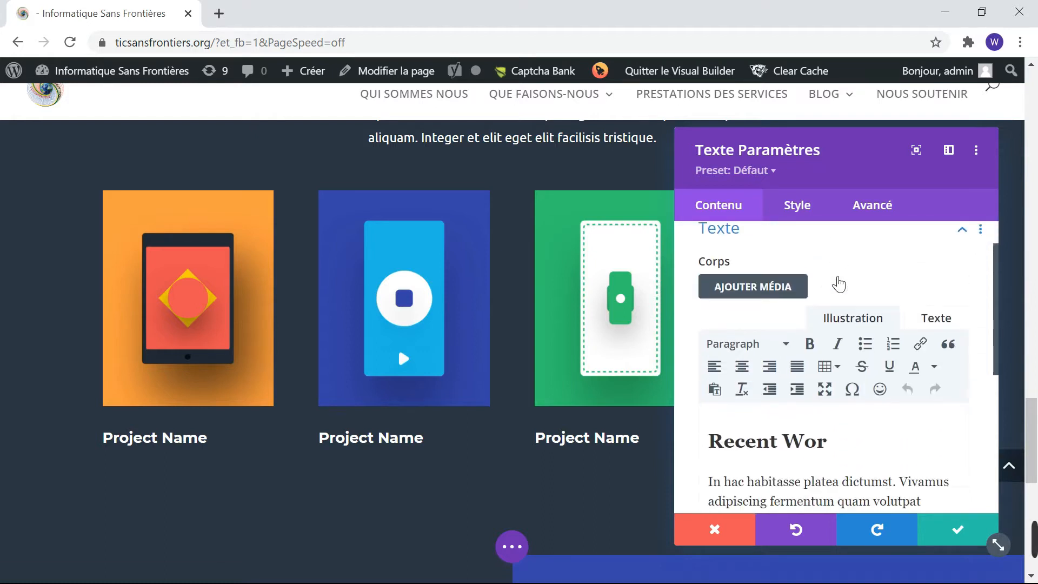
{"action": "scroll", "coordinate": [839, 284], "scroll_direction": "down", "scroll_amount": 3}
{"action": "scroll", "coordinate": [839, 284], "scroll_direction": "up", "scroll_amount": 1}
{"action": "left_click_drag", "start_coordinate": [828, 330], "coordinate": [708, 330]}
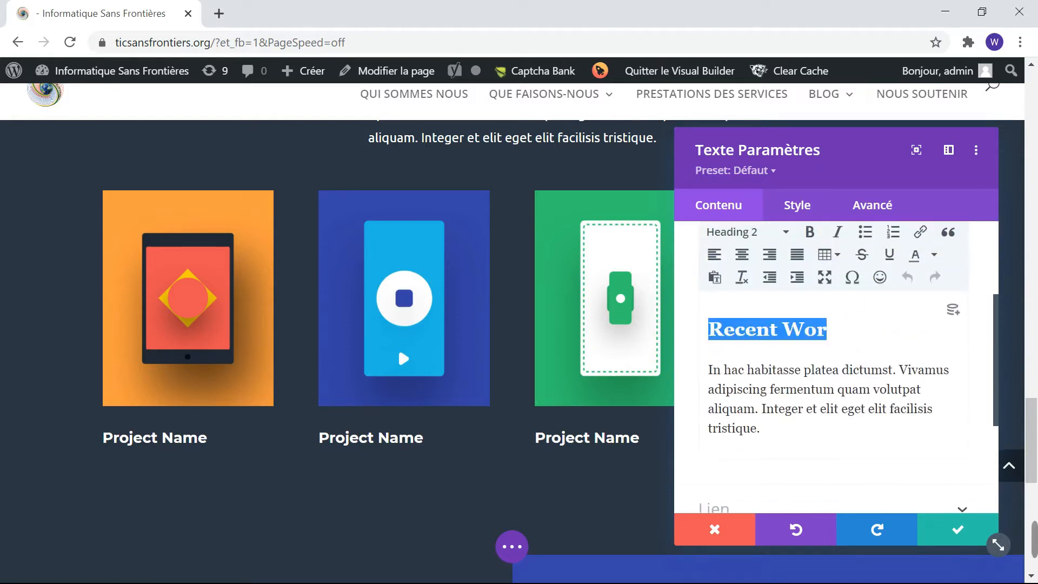
{"action": "type", "text": "Nos r"}
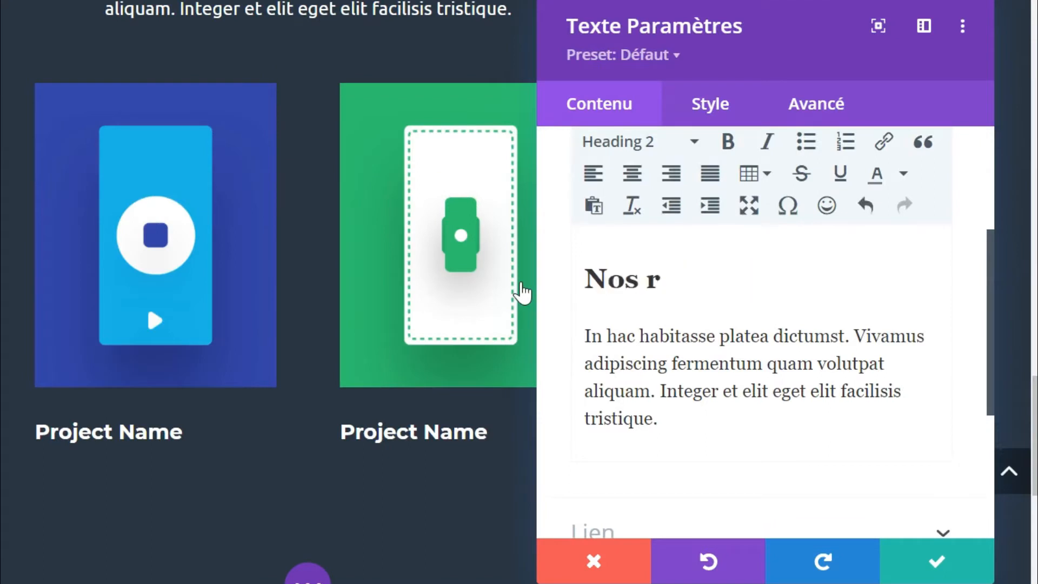
{"action": "type", "text": "écentes "}
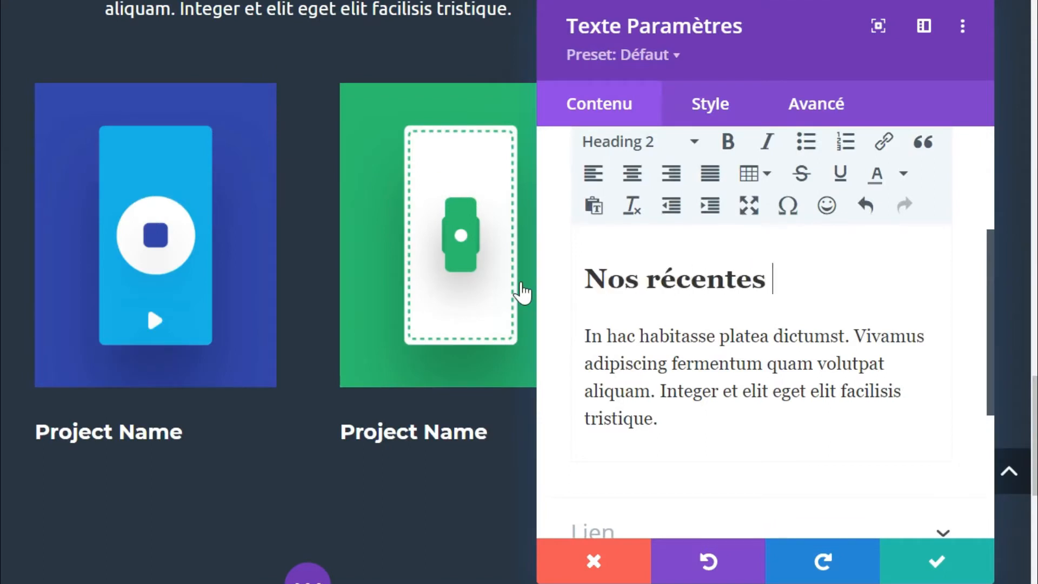
{"action": "type", "text": "réalisation"}
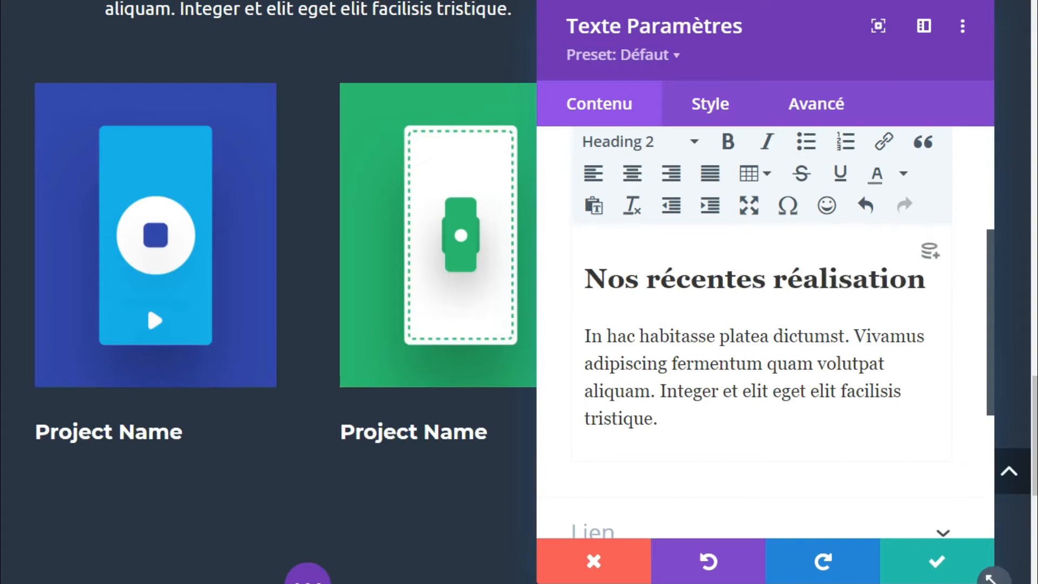
Replace the placeholder paragraph under the heading with "Nous vous proposons nos dernières réalisations.".
{"action": "left_click", "coordinate": [585, 337]}
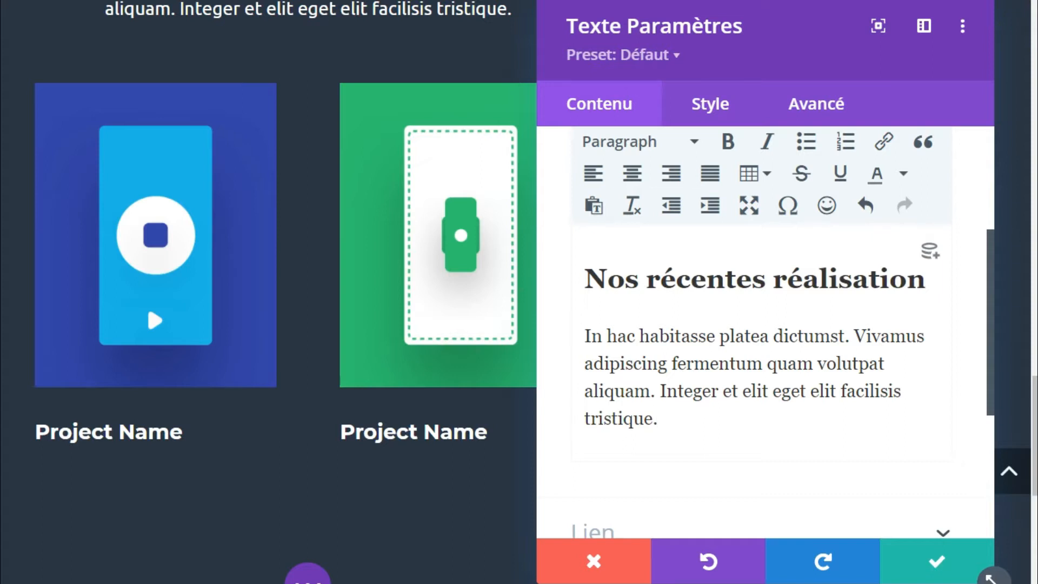
{"action": "left_click_drag", "start_coordinate": [659, 419], "coordinate": [585, 337]}
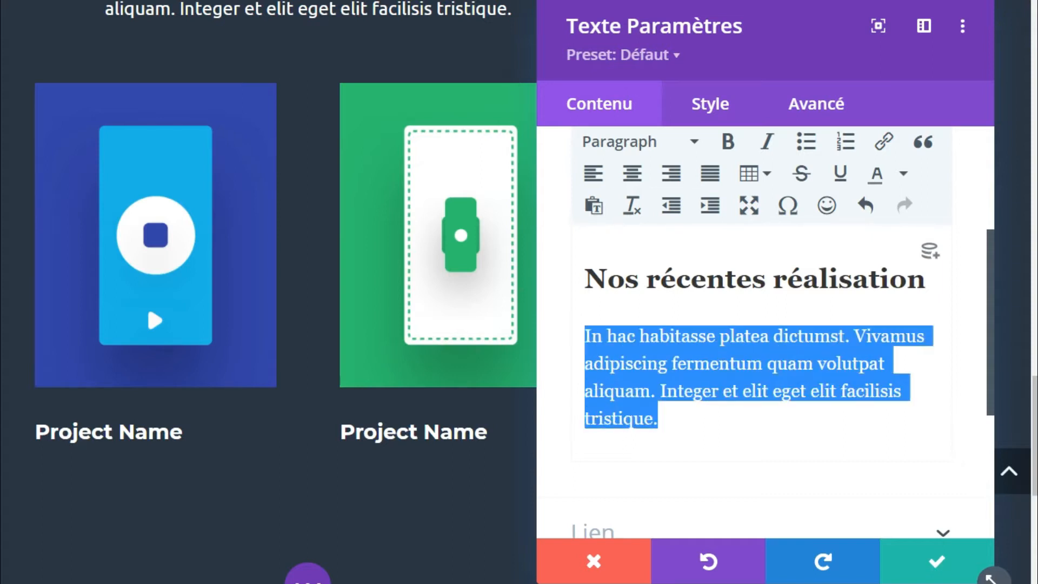
{"action": "type", "text": "N"}
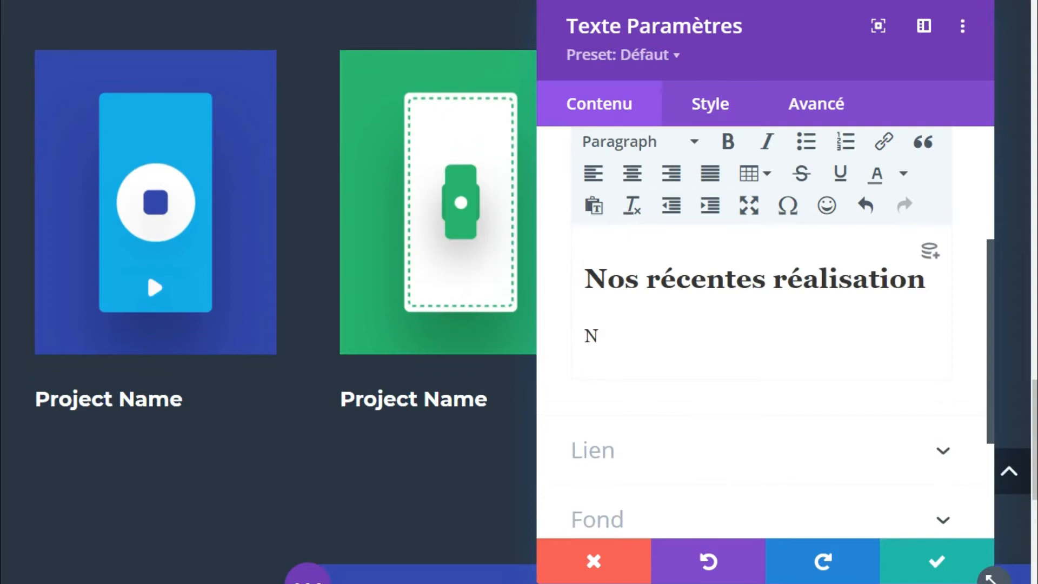
{"action": "type", "text": "ous vou"}
{"action": "type", "text": "s proposons nos dernières réalisations."}
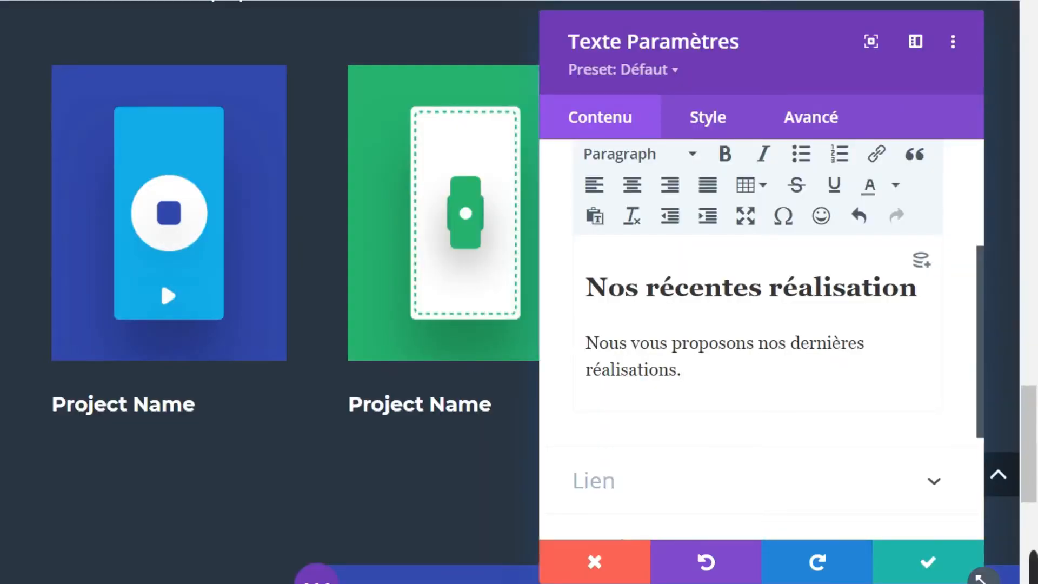
Center the whole paragraph beneath the "Nos récentes réalisation" heading.
{"action": "key", "text": "ctrl+shift+Left"}
{"action": "key", "text": "ctrl+shift+Left"}
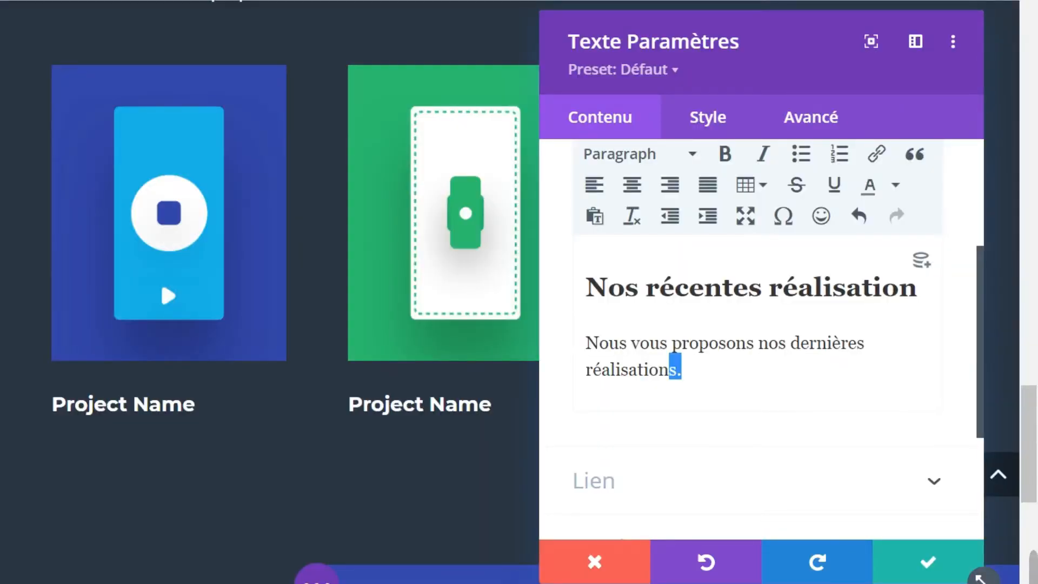
{"action": "key", "text": "Right"}
{"action": "key", "text": "ctrl+shift+Left"}
{"action": "key", "text": "ctrl+shift+Left"}
{"action": "key", "text": "shift+Up"}
{"action": "key", "text": "Left"}
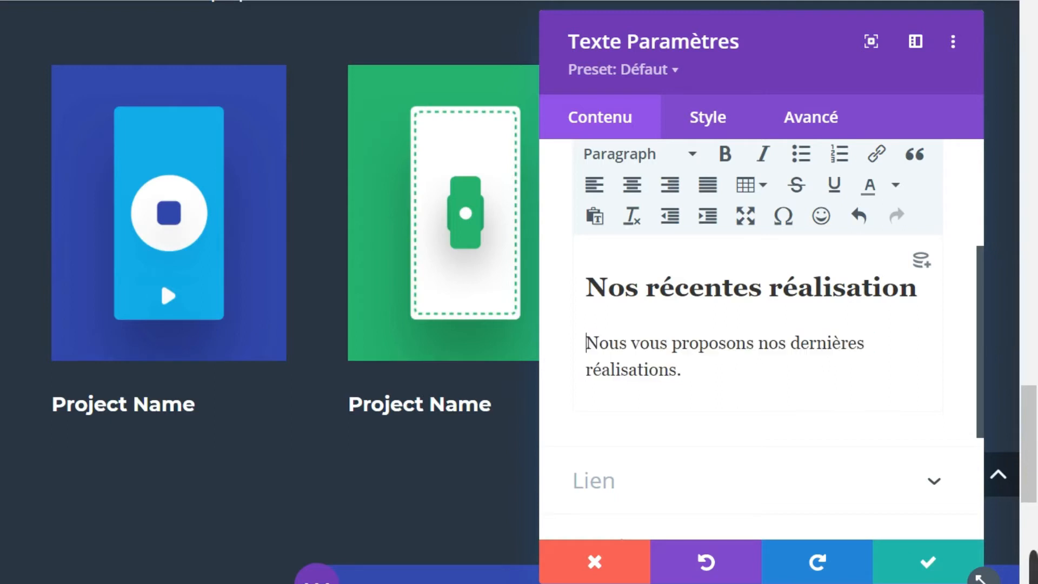
{"action": "key", "text": "ctrl+shift+Up"}
{"action": "left_click", "coordinate": [632, 185]}
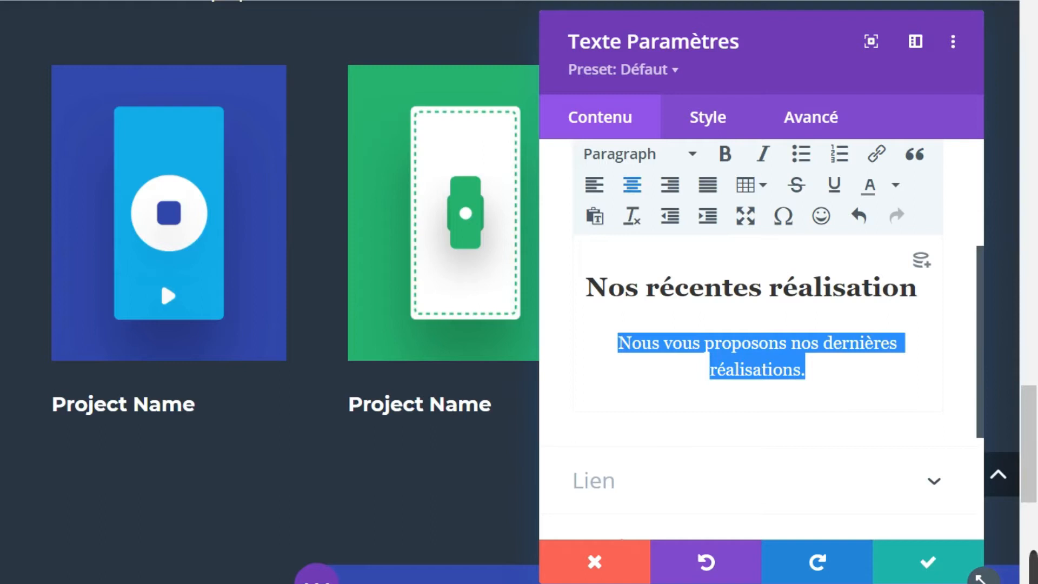
Format the selected paragraph as bold without italics.
{"action": "left_click", "coordinate": [727, 155]}
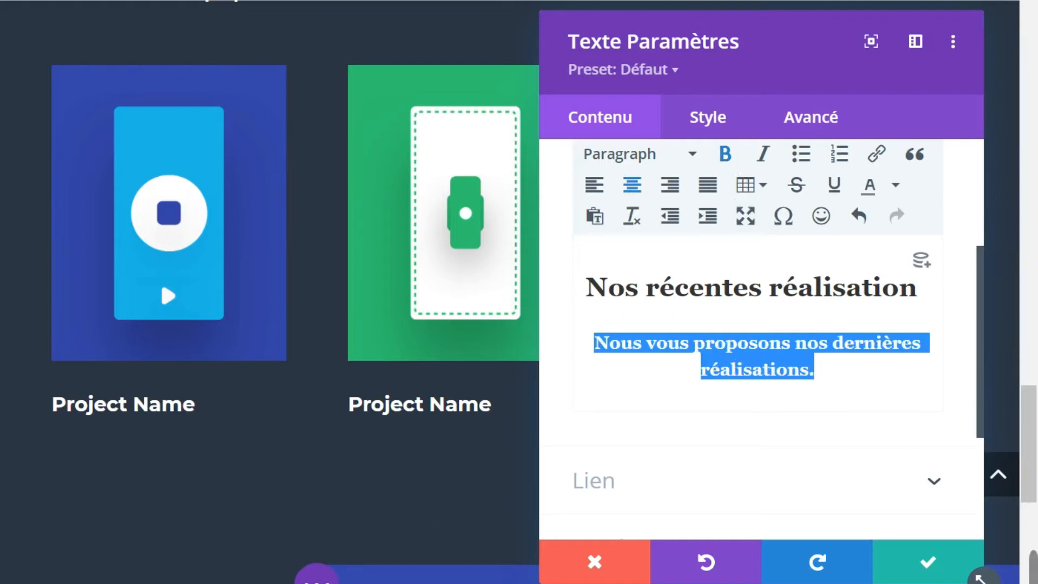
{"action": "left_click", "coordinate": [762, 156]}
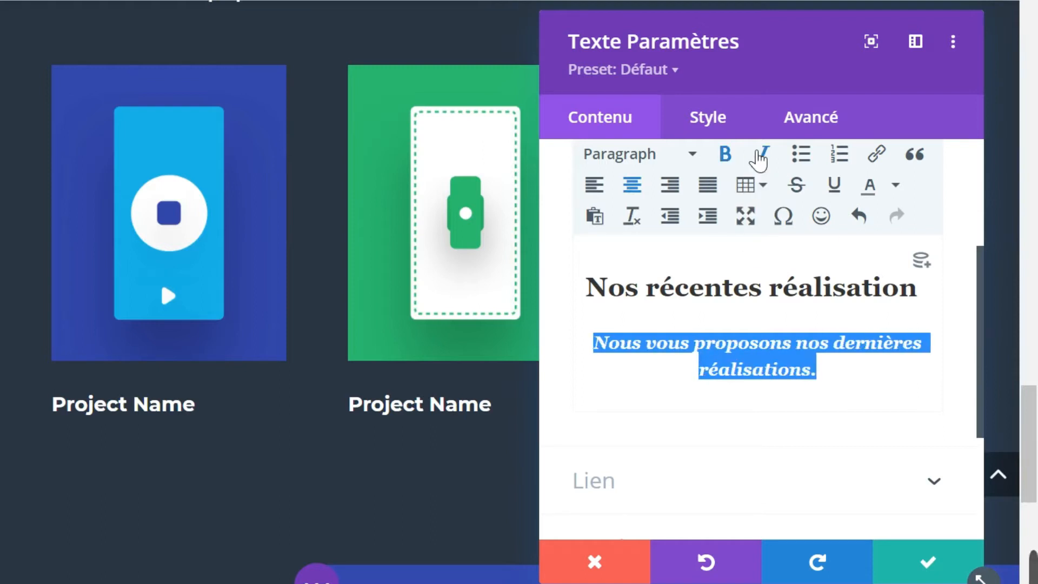
{"action": "left_click", "coordinate": [727, 159]}
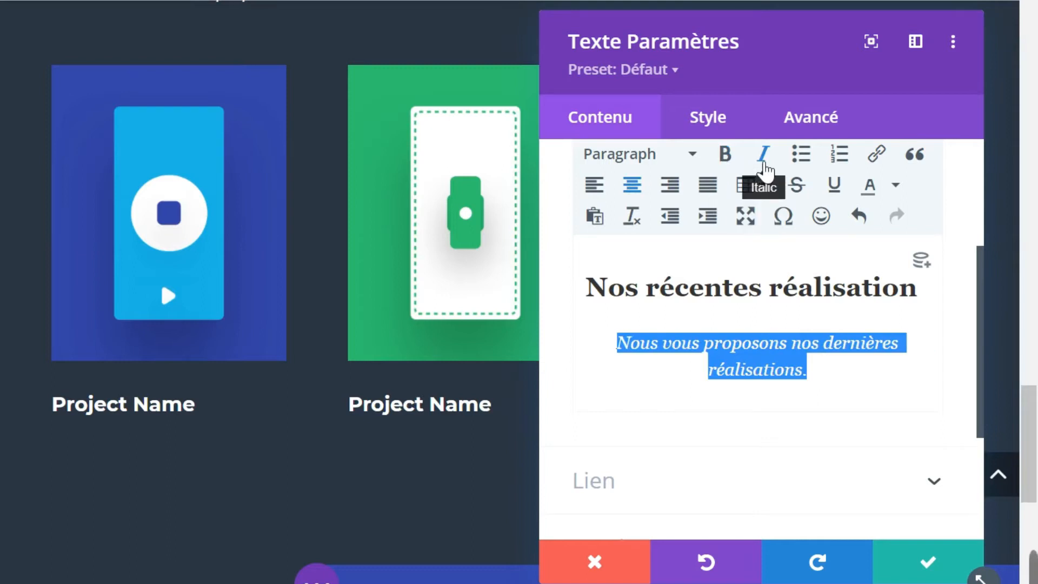
{"action": "left_click", "coordinate": [763, 157]}
{"action": "left_click", "coordinate": [731, 159]}
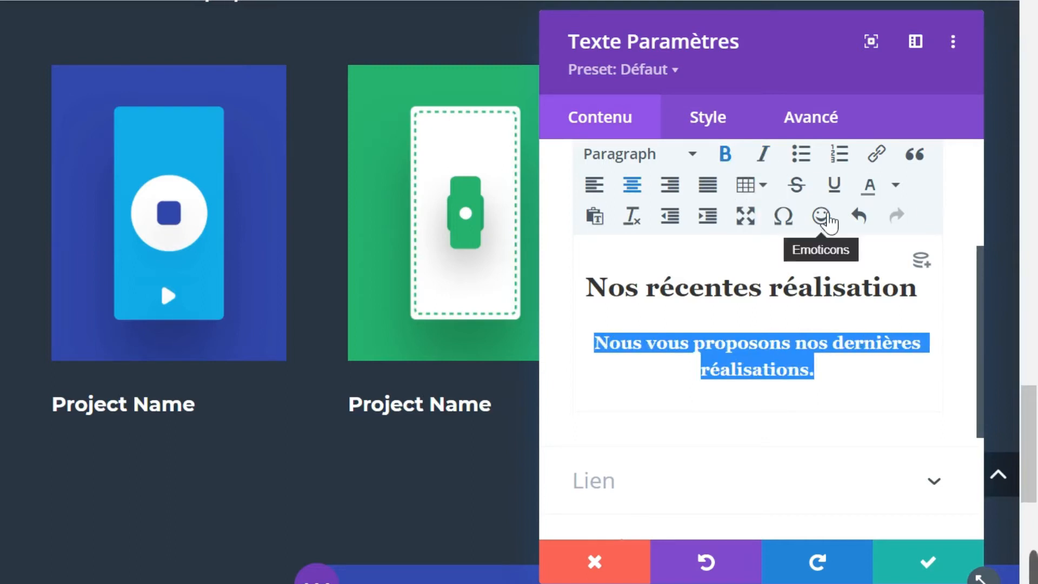
{"action": "left_click", "coordinate": [821, 216]}
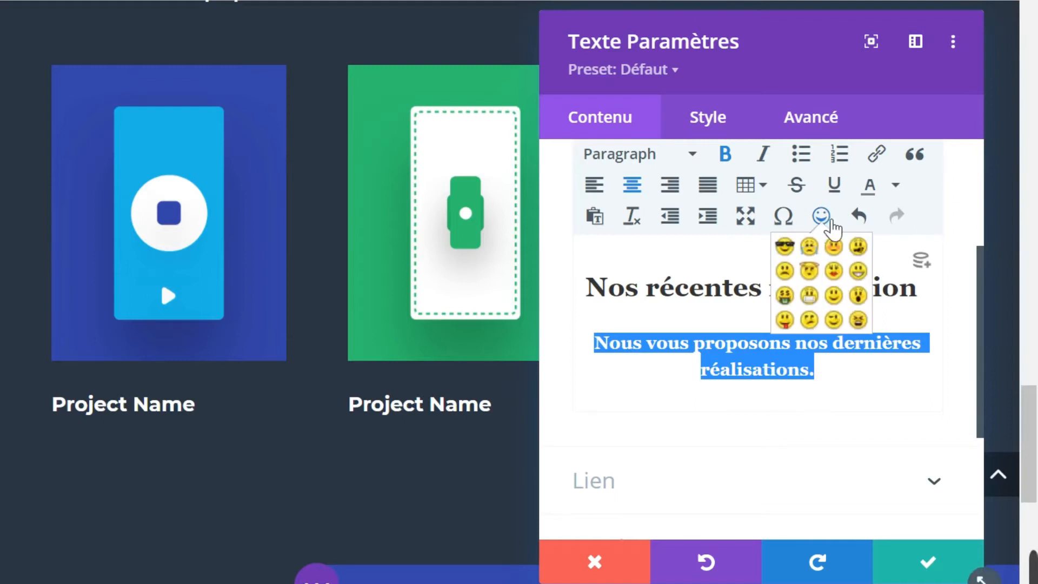
{"action": "left_click", "coordinate": [824, 221]}
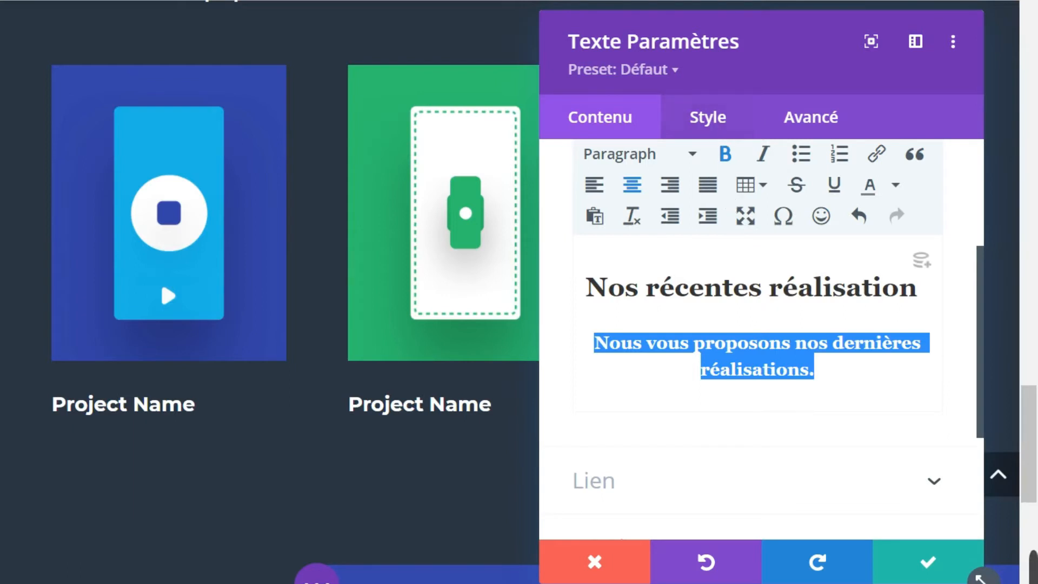
{"action": "scroll", "coordinate": [776, 335], "scroll_direction": "down", "scroll_amount": 4}
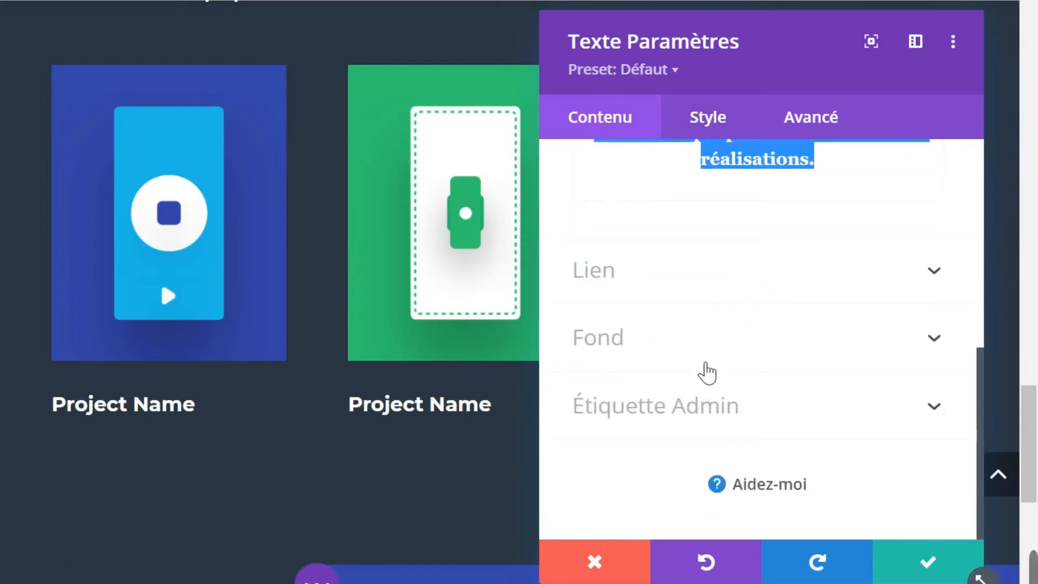
In the module's text style, set the font to Roboto Slab and the weight to Semi Gras.
{"action": "scroll", "coordinate": [266, 241], "scroll_direction": "up", "scroll_amount": 5}
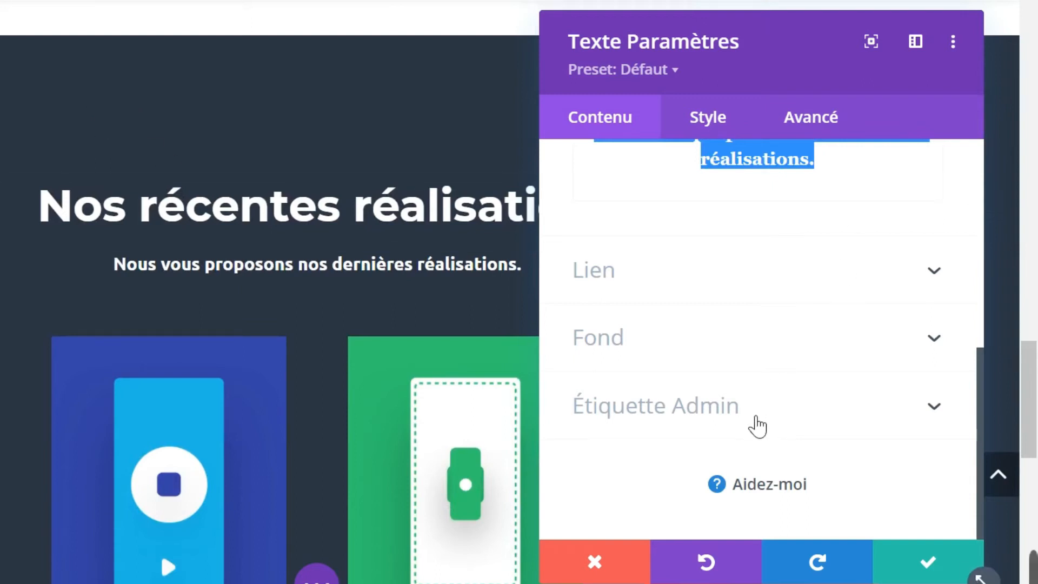
{"action": "left_click", "coordinate": [723, 129]}
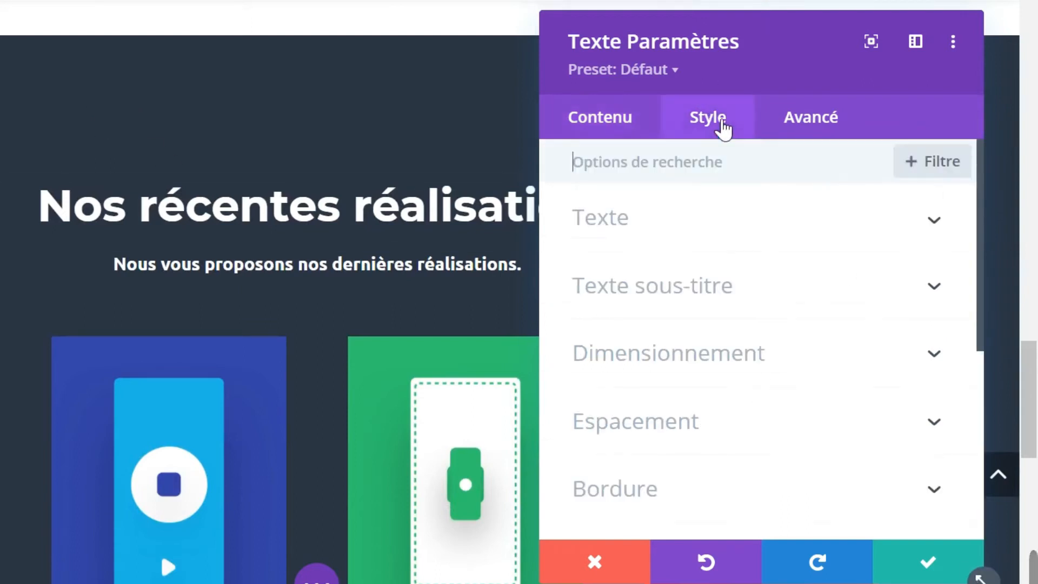
{"action": "left_click", "coordinate": [713, 238]}
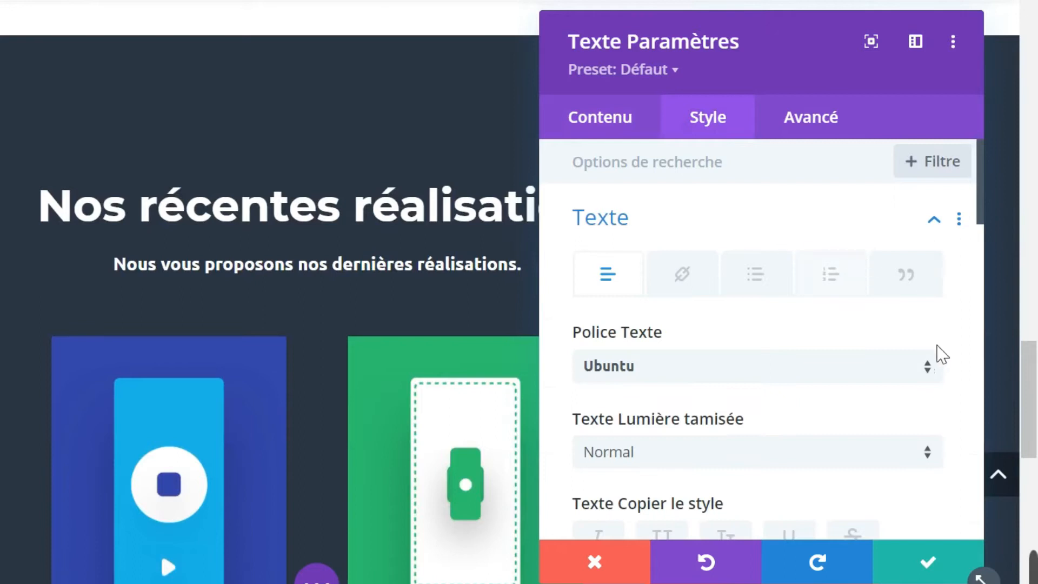
{"action": "left_click", "coordinate": [935, 379]}
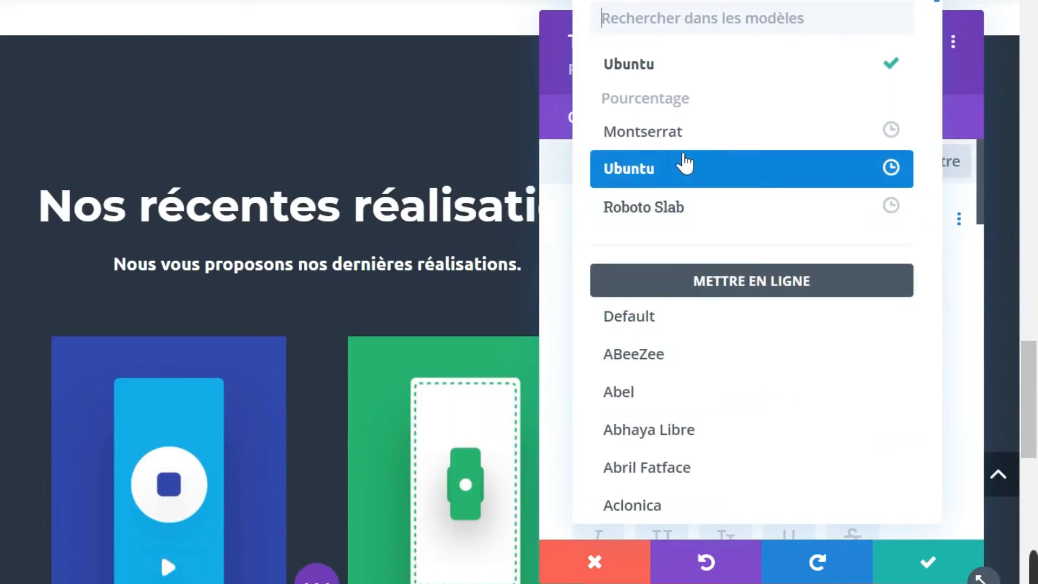
{"action": "left_click", "coordinate": [707, 217]}
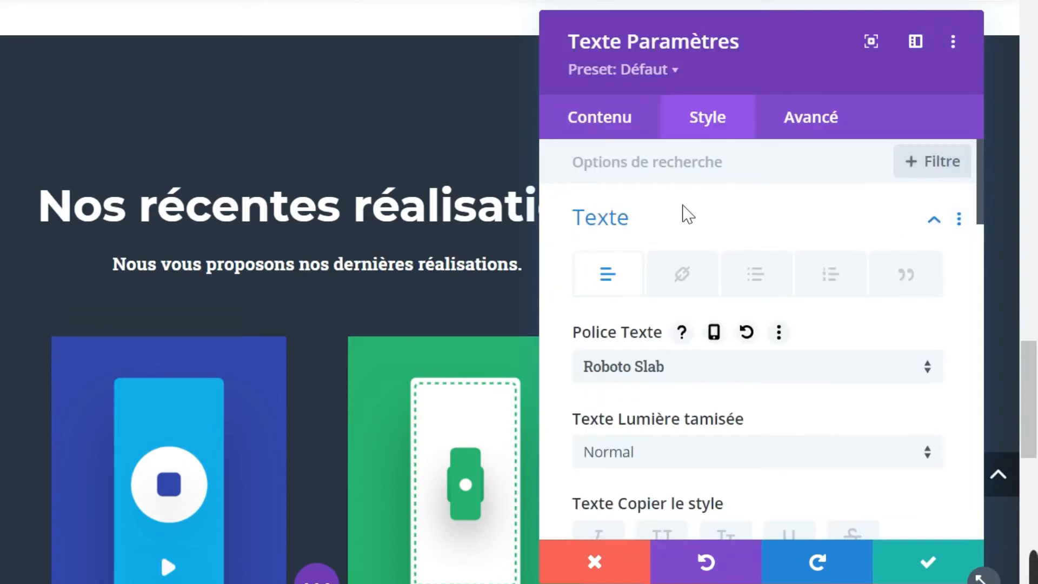
{"action": "left_click", "coordinate": [937, 462]}
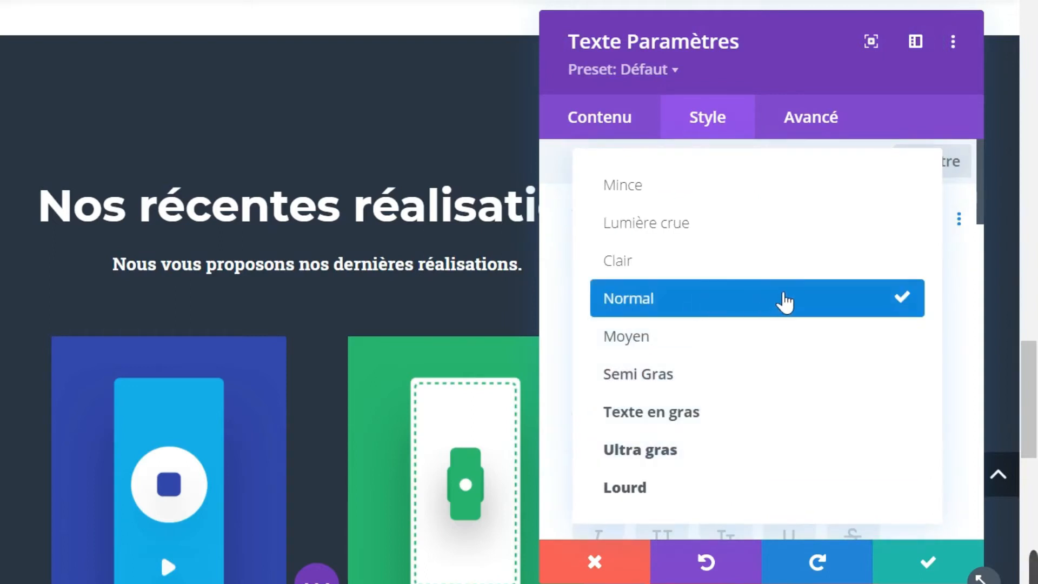
{"action": "left_click", "coordinate": [741, 375]}
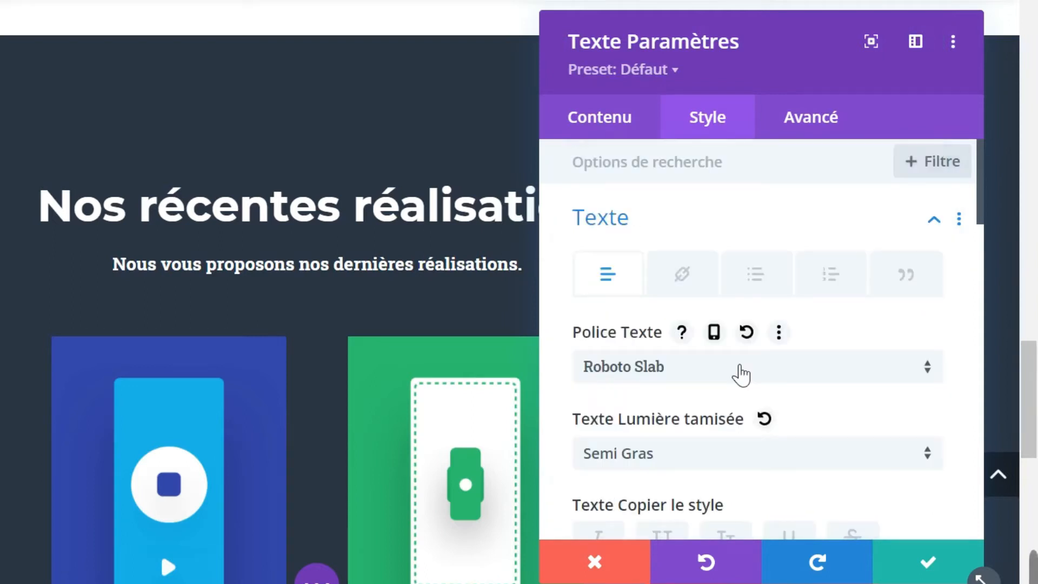
Set the module's body text size to 18px.
{"action": "scroll", "coordinate": [838, 348], "scroll_direction": "down", "scroll_amount": 4}
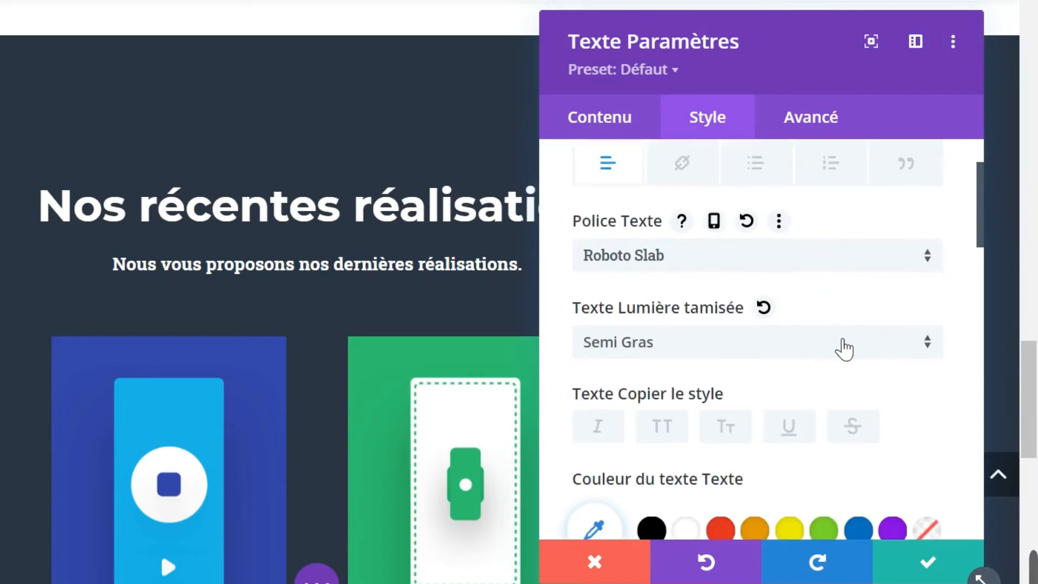
{"action": "scroll", "coordinate": [840, 347], "scroll_direction": "down", "scroll_amount": 4}
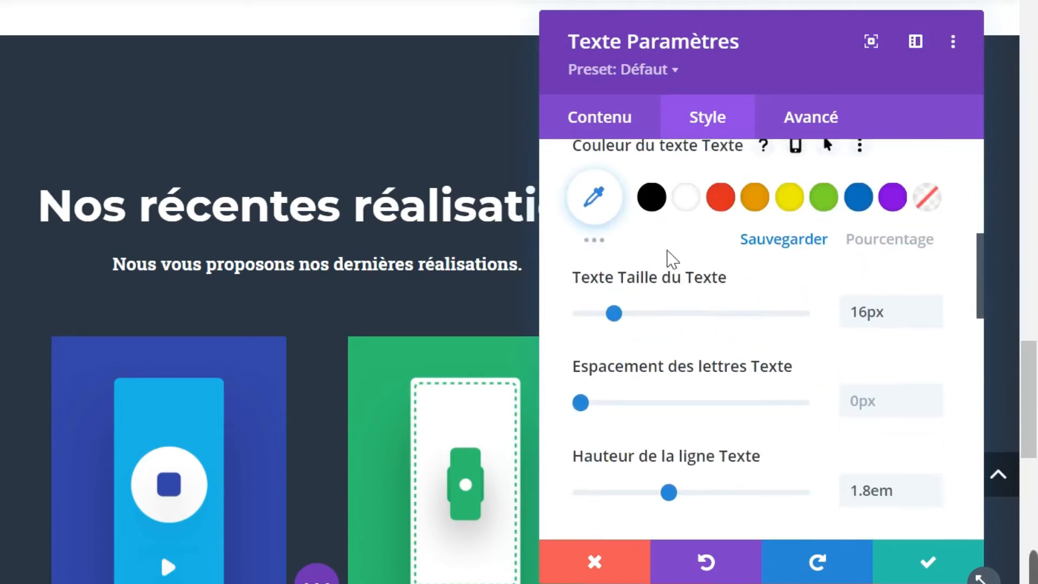
{"action": "scroll", "coordinate": [789, 326], "scroll_direction": "down", "scroll_amount": 2}
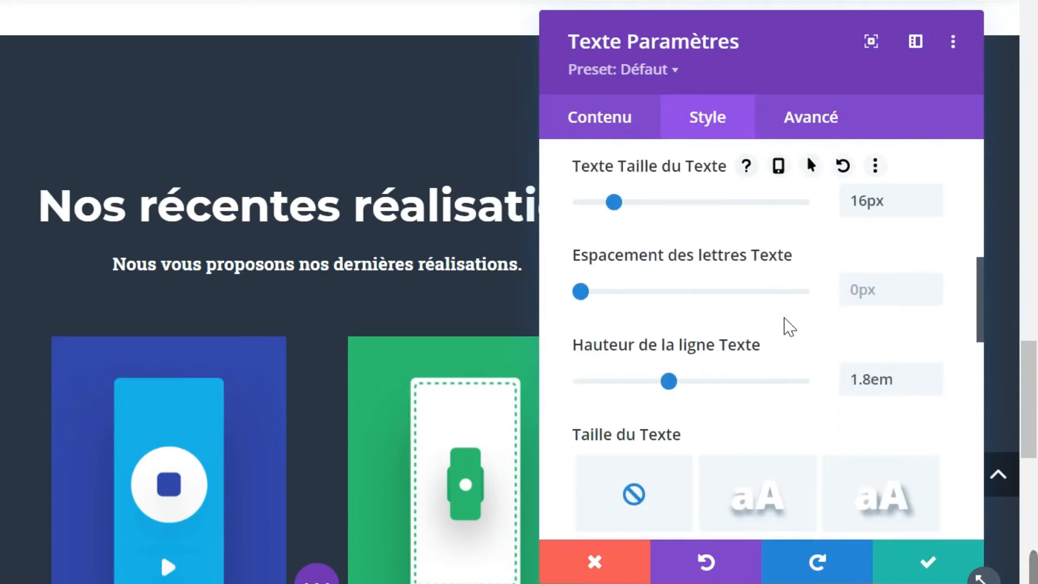
{"action": "scroll", "coordinate": [789, 326], "scroll_direction": "down", "scroll_amount": 2}
{"action": "scroll", "coordinate": [793, 303], "scroll_direction": "up", "scroll_amount": 4}
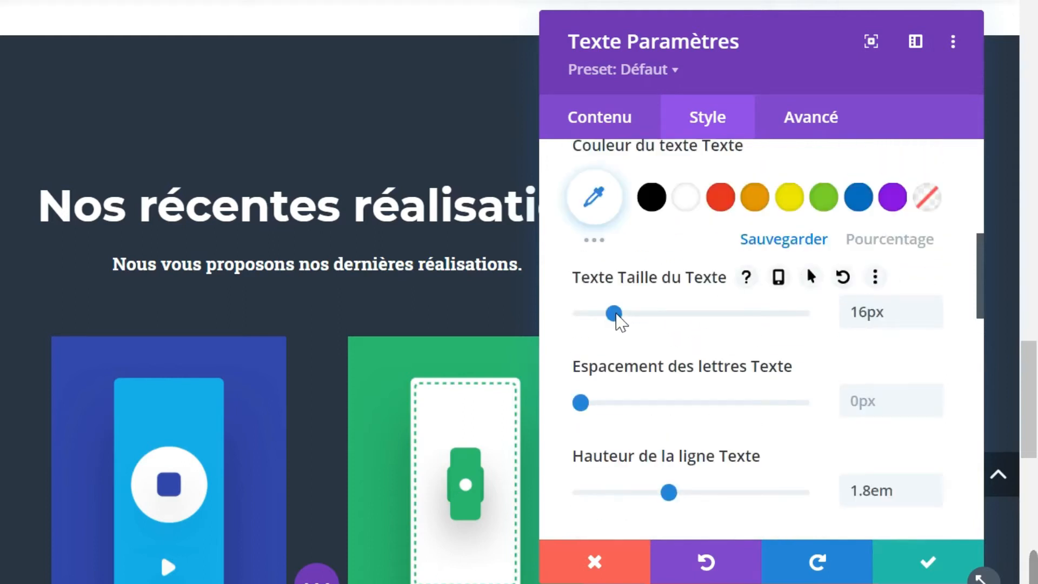
{"action": "mouse_move", "coordinate": [616, 316]}
{"action": "left_mouse_down"}
{"action": "mouse_move", "coordinate": [681, 319]}
{"action": "mouse_move", "coordinate": [623, 322]}
{"action": "mouse_move", "coordinate": [673, 324]}
{"action": "mouse_move", "coordinate": [623, 335]}
{"action": "left_mouse_up"}
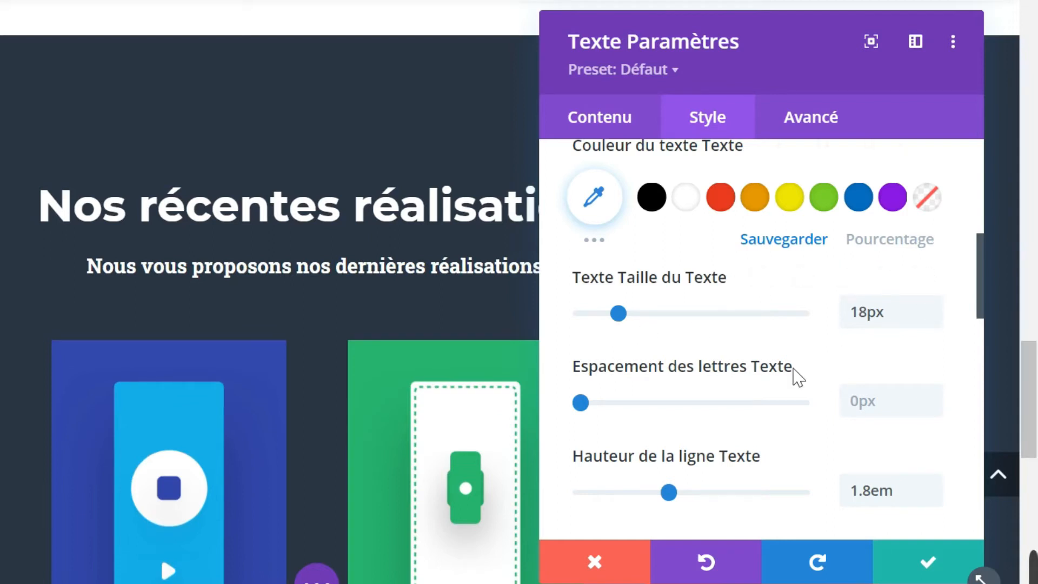
Move the settings dialog clear of the heading and set the module's H1 heading font to Ubuntu.
{"action": "scroll", "coordinate": [673, 417], "scroll_direction": "down", "scroll_amount": 4}
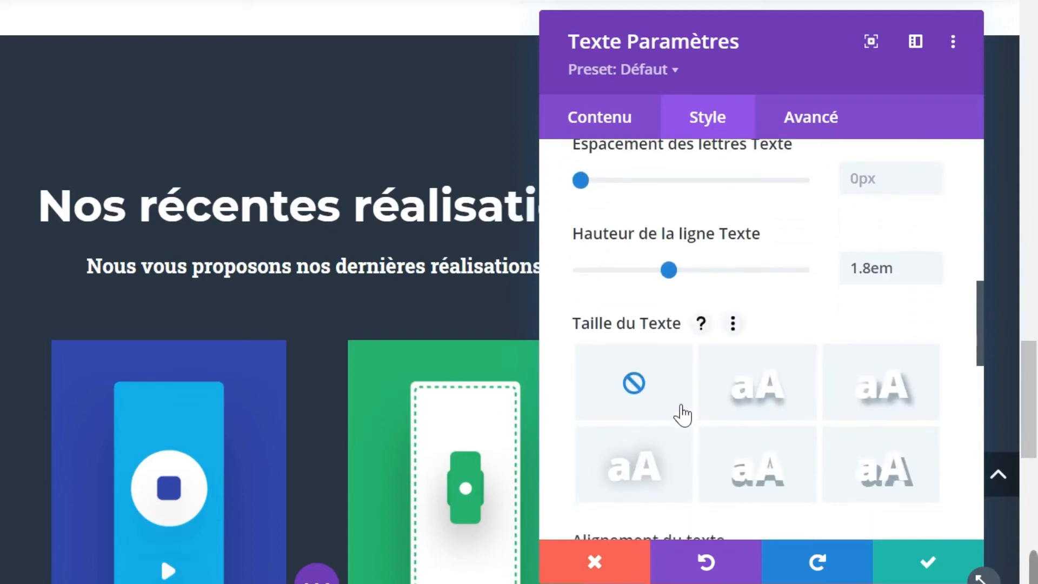
{"action": "scroll", "coordinate": [679, 414], "scroll_direction": "down", "scroll_amount": 2}
{"action": "scroll", "coordinate": [684, 411], "scroll_direction": "down", "scroll_amount": 5}
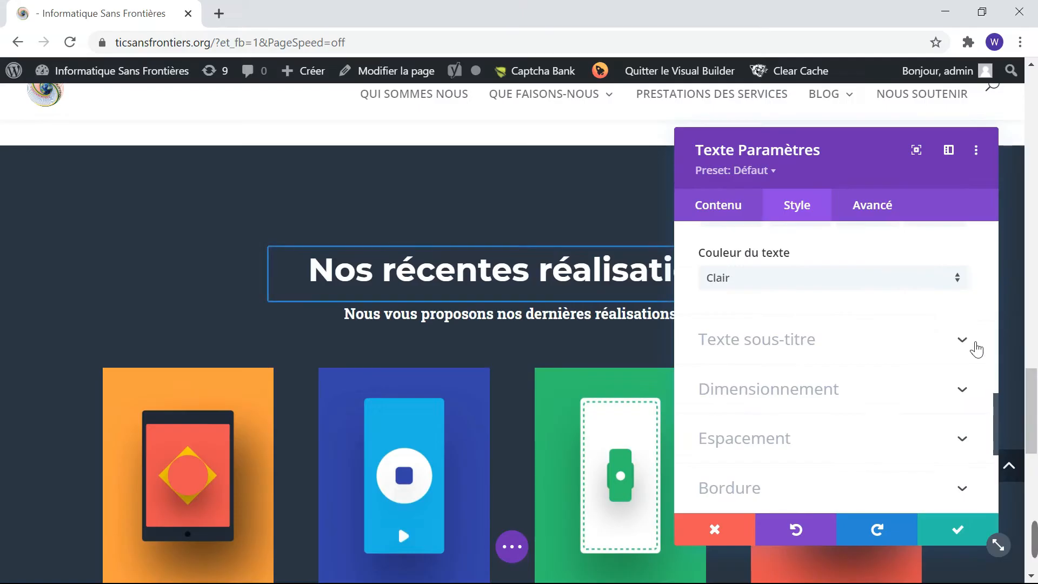
{"action": "left_click", "coordinate": [941, 306]}
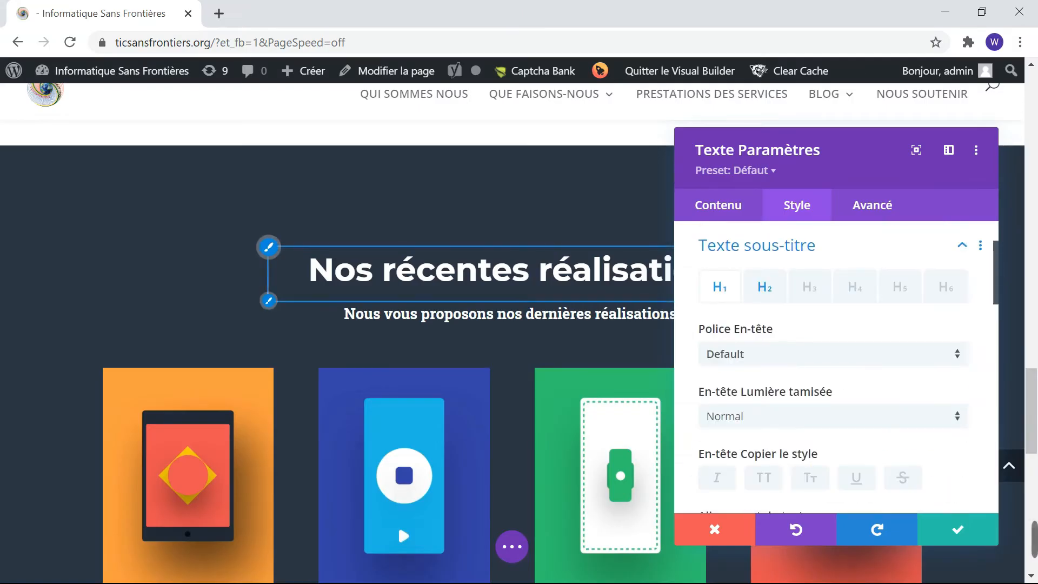
{"action": "left_click_drag", "start_coordinate": [709, 179], "coordinate": [173, 162]}
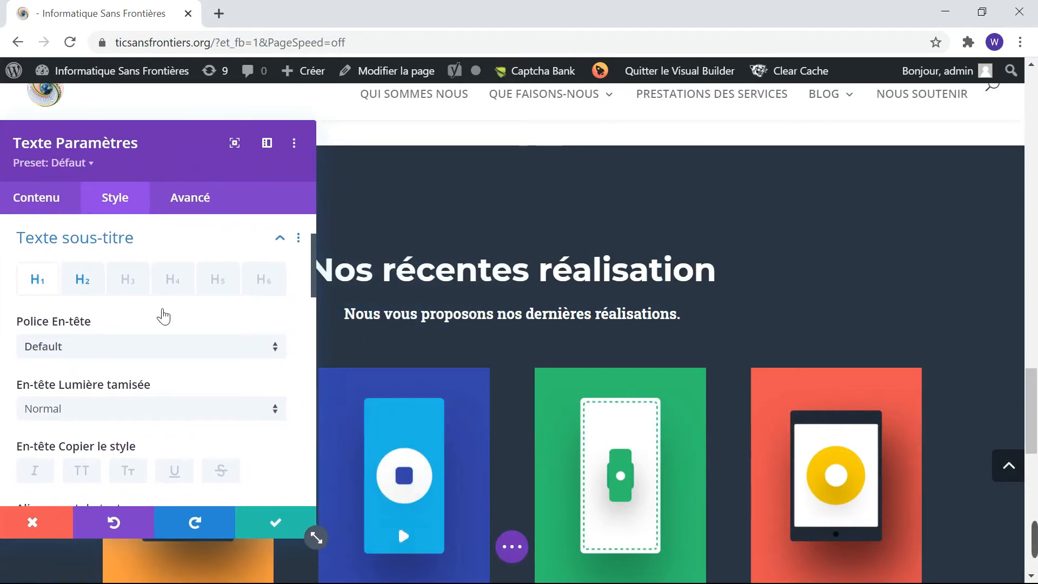
{"action": "left_click", "coordinate": [279, 356]}
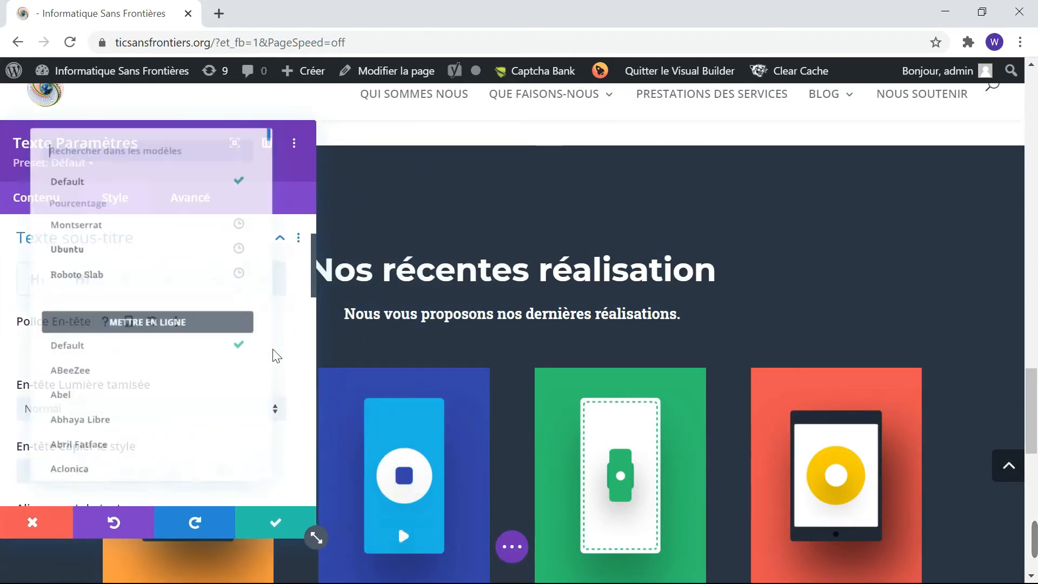
{"action": "left_click", "coordinate": [90, 247]}
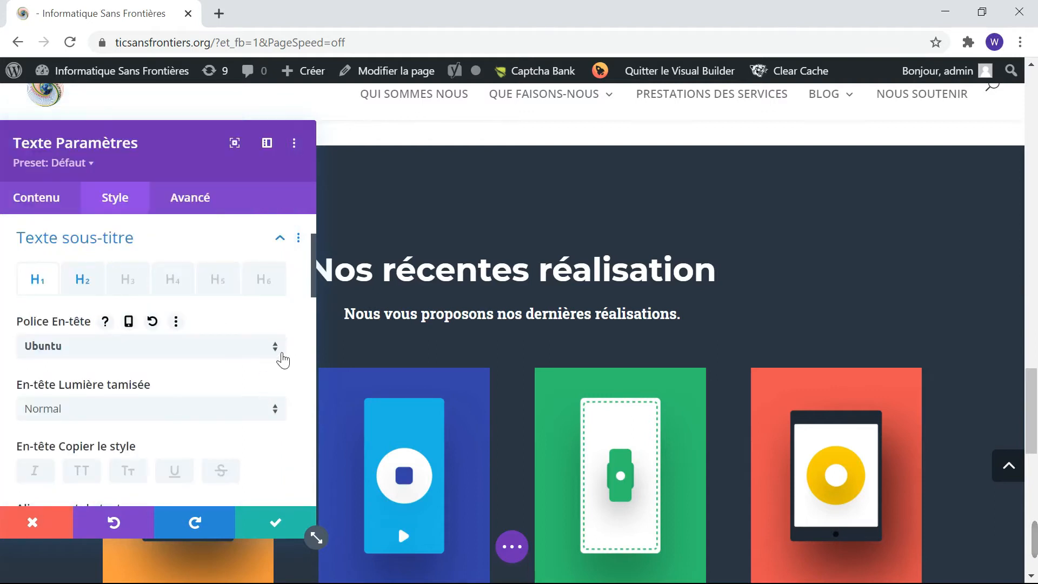
Try Bonbon as the module's H1 heading font.
{"action": "left_click", "coordinate": [283, 360]}
{"action": "scroll", "coordinate": [282, 359], "scroll_direction": "down", "scroll_amount": 9}
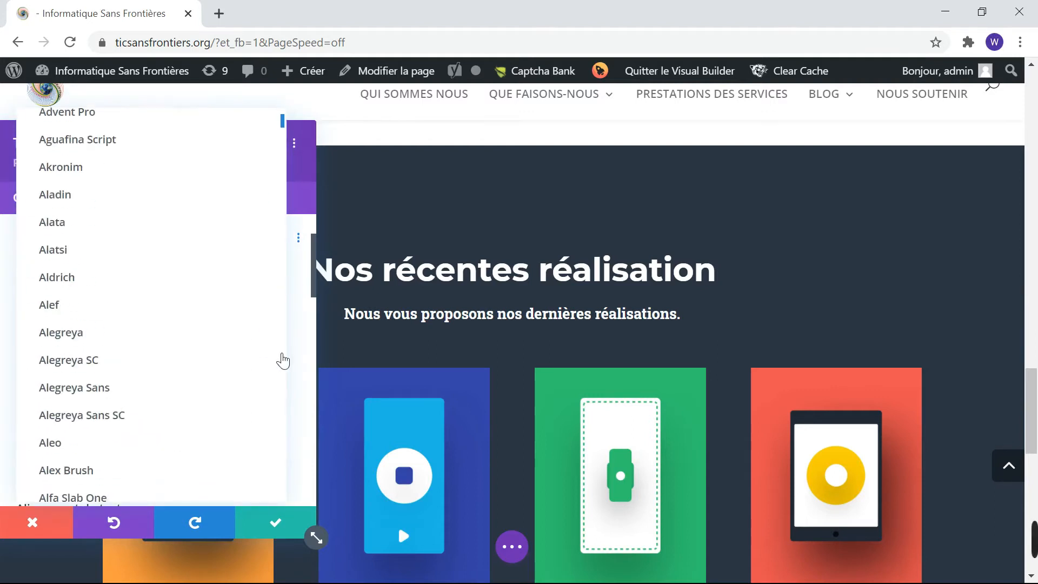
{"action": "scroll", "coordinate": [282, 360], "scroll_direction": "down", "scroll_amount": 20}
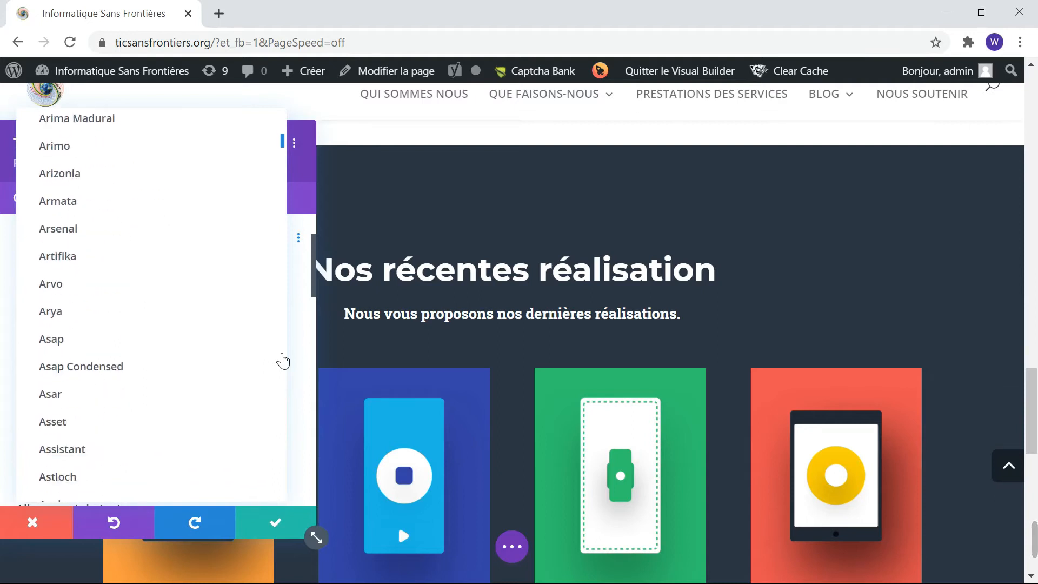
{"action": "scroll", "coordinate": [282, 360], "scroll_direction": "down", "scroll_amount": 20}
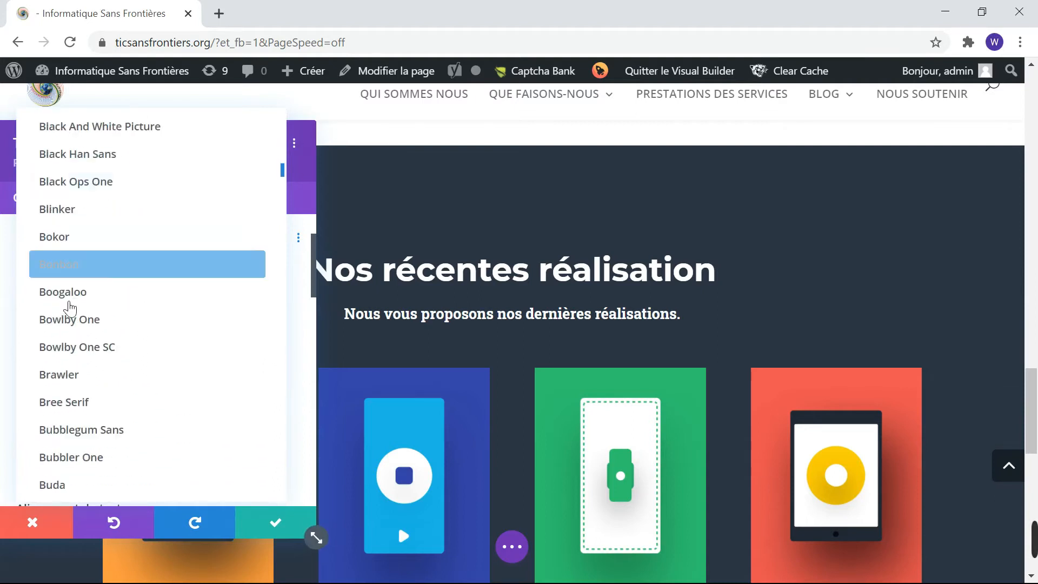
{"action": "left_click", "coordinate": [102, 270]}
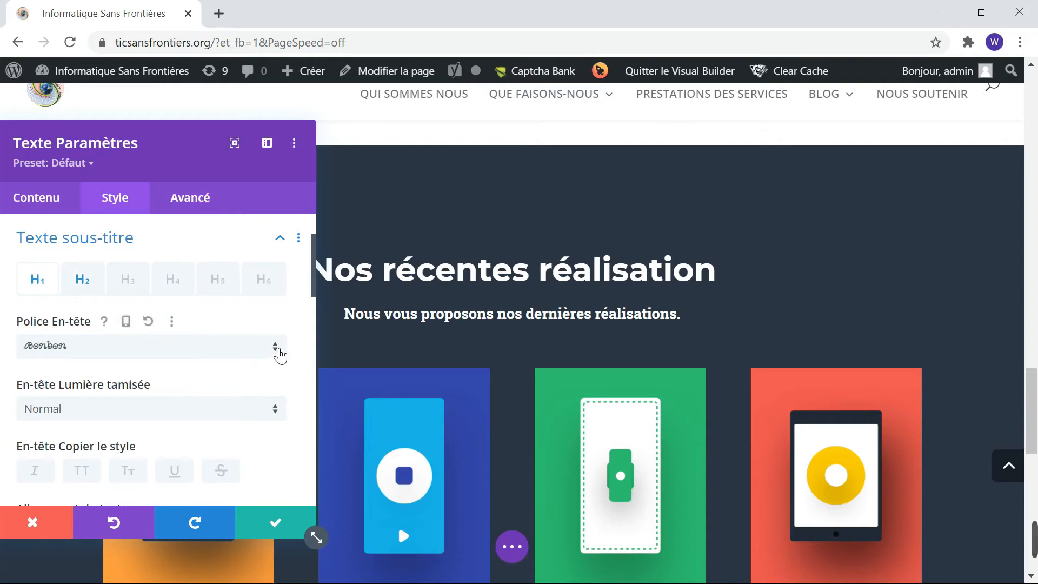
Set the H1 heading font back to Ubuntu and its weight to Texte en gras.
{"action": "left_click", "coordinate": [279, 354]}
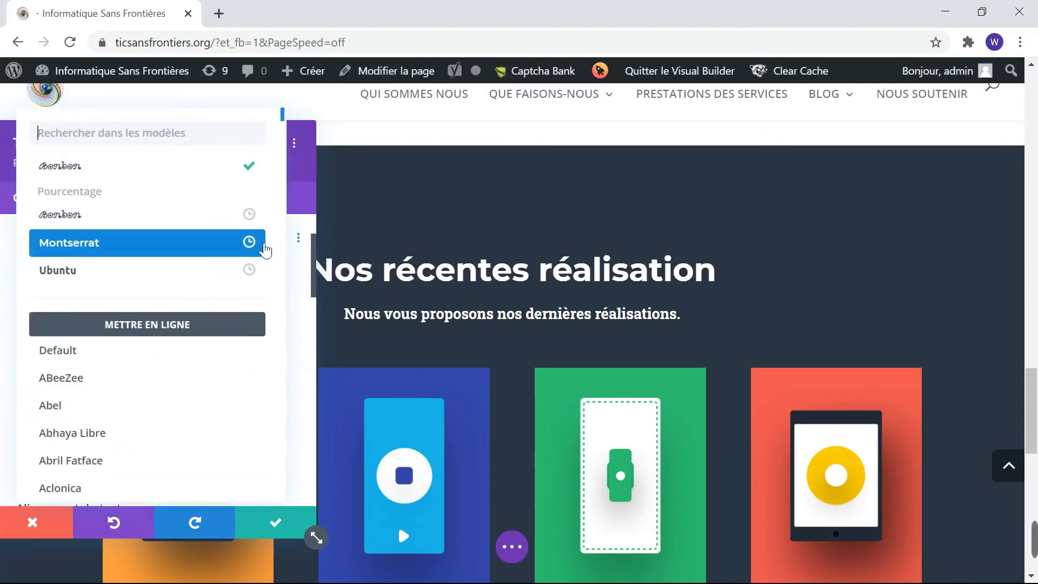
{"action": "left_click", "coordinate": [170, 267]}
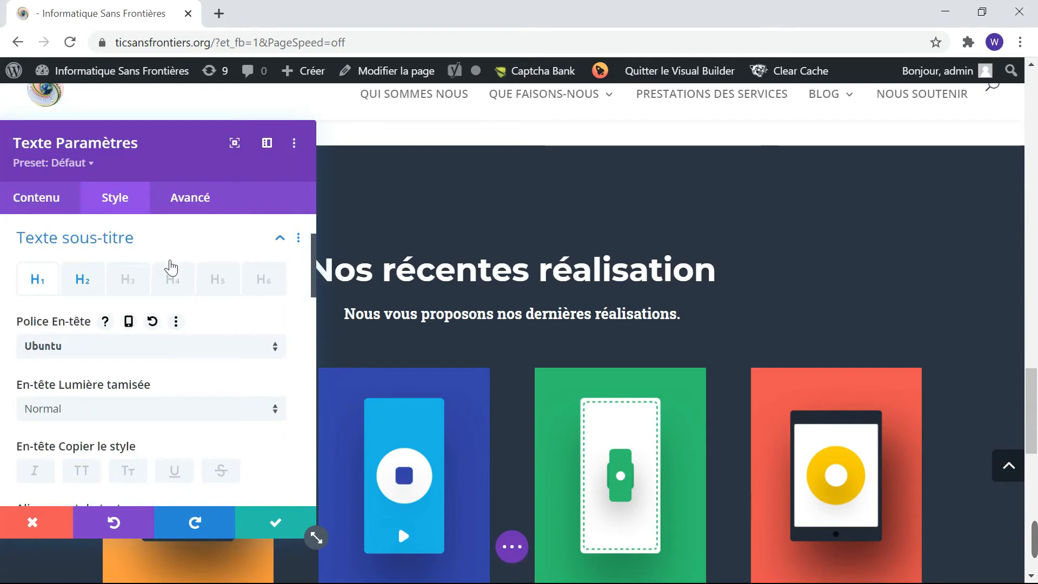
{"action": "left_click", "coordinate": [283, 416]}
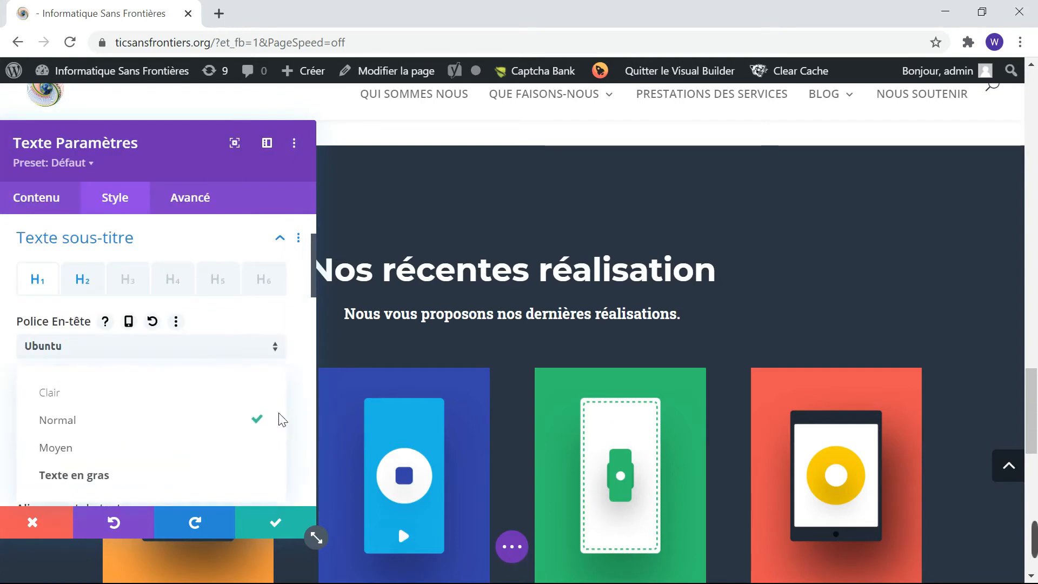
{"action": "left_click", "coordinate": [166, 493]}
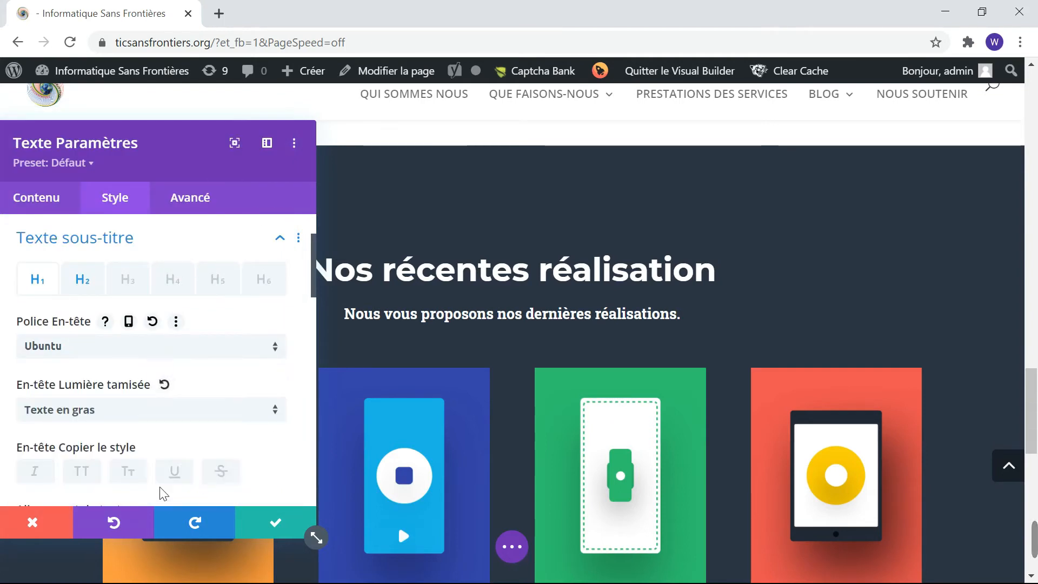
Examine the module's remaining style options, including the heading, Dimensionnement and Bordure settings.
{"action": "scroll", "coordinate": [248, 419], "scroll_direction": "down", "scroll_amount": 3}
{"action": "scroll", "coordinate": [248, 419], "scroll_direction": "down", "scroll_amount": 8}
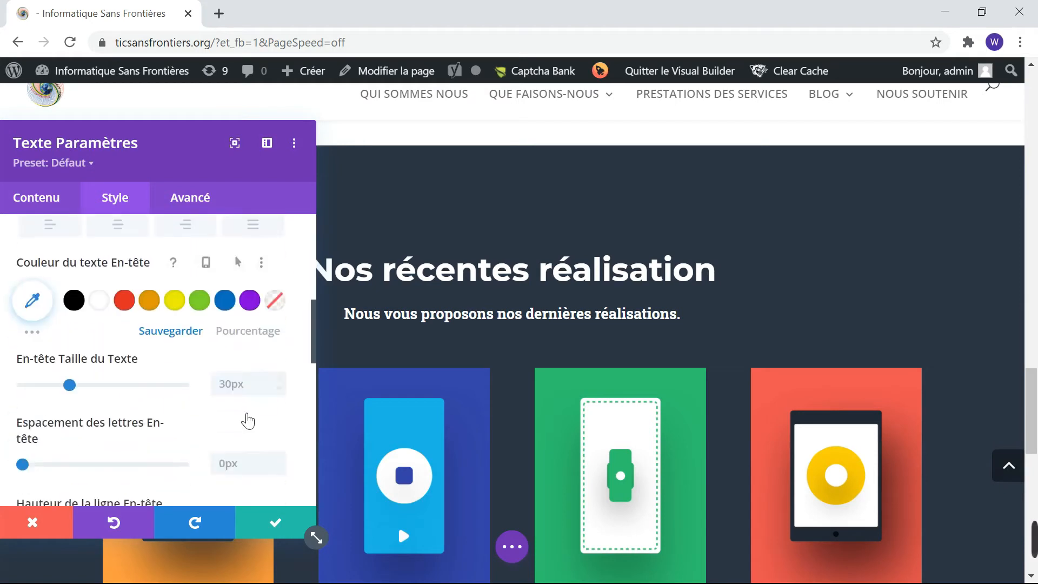
{"action": "scroll", "coordinate": [248, 422], "scroll_direction": "down", "scroll_amount": 3}
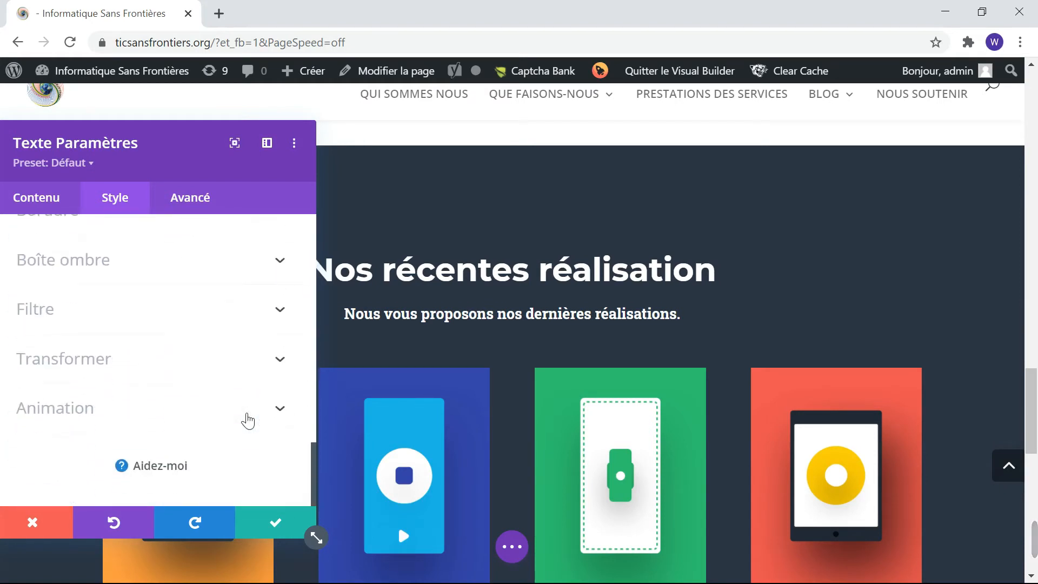
{"action": "scroll", "coordinate": [248, 419], "scroll_direction": "up", "scroll_amount": 7}
{"action": "scroll", "coordinate": [202, 425], "scroll_direction": "down", "scroll_amount": 3}
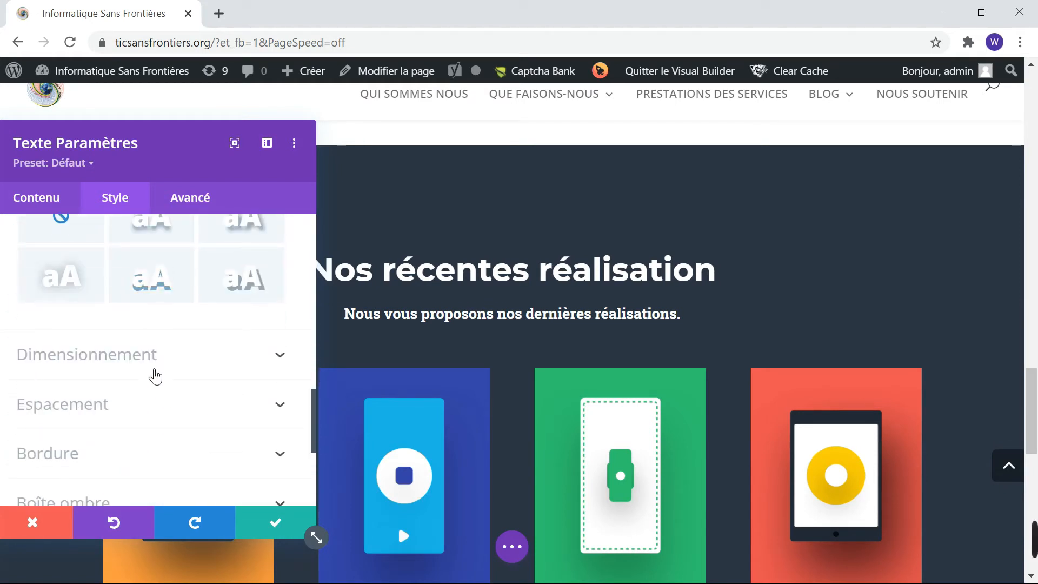
{"action": "left_click", "coordinate": [286, 356]}
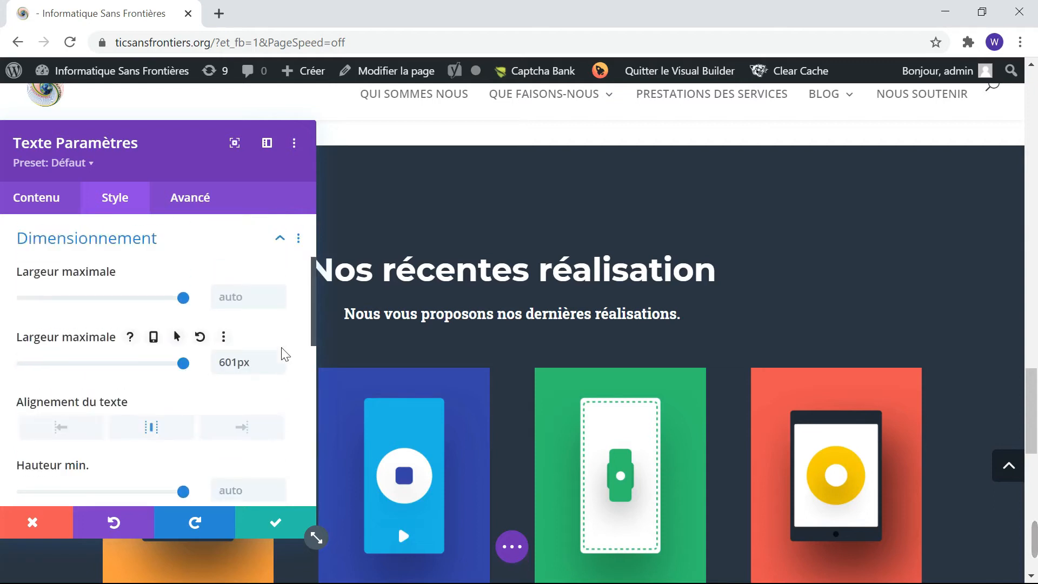
{"action": "scroll", "coordinate": [286, 354], "scroll_direction": "down", "scroll_amount": 5}
{"action": "scroll", "coordinate": [241, 348], "scroll_direction": "down", "scroll_amount": 2}
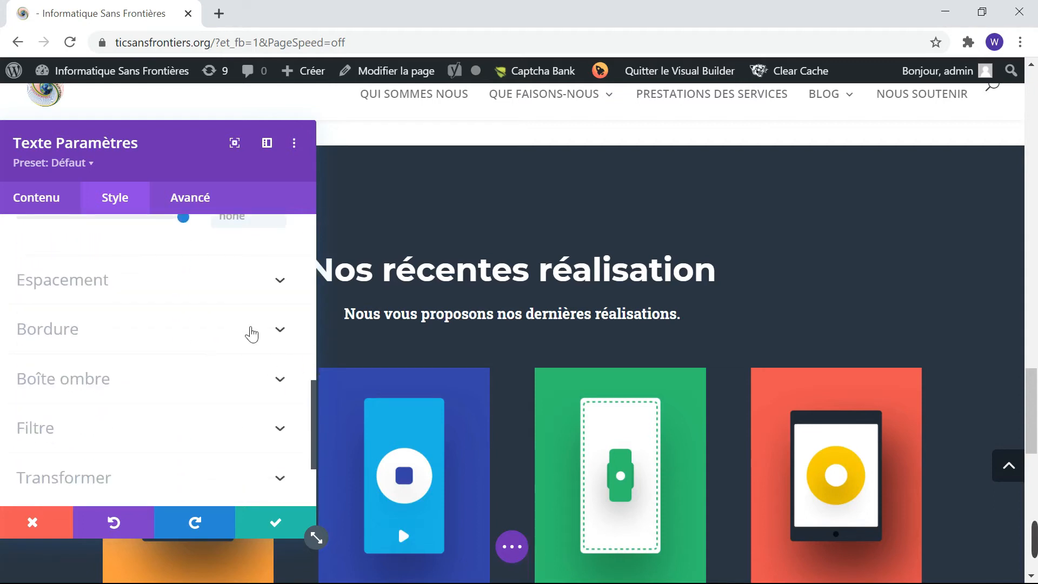
{"action": "left_click", "coordinate": [251, 334]}
{"action": "scroll", "coordinate": [252, 334], "scroll_direction": "down", "scroll_amount": 3}
{"action": "scroll", "coordinate": [251, 334], "scroll_direction": "down", "scroll_amount": 2}
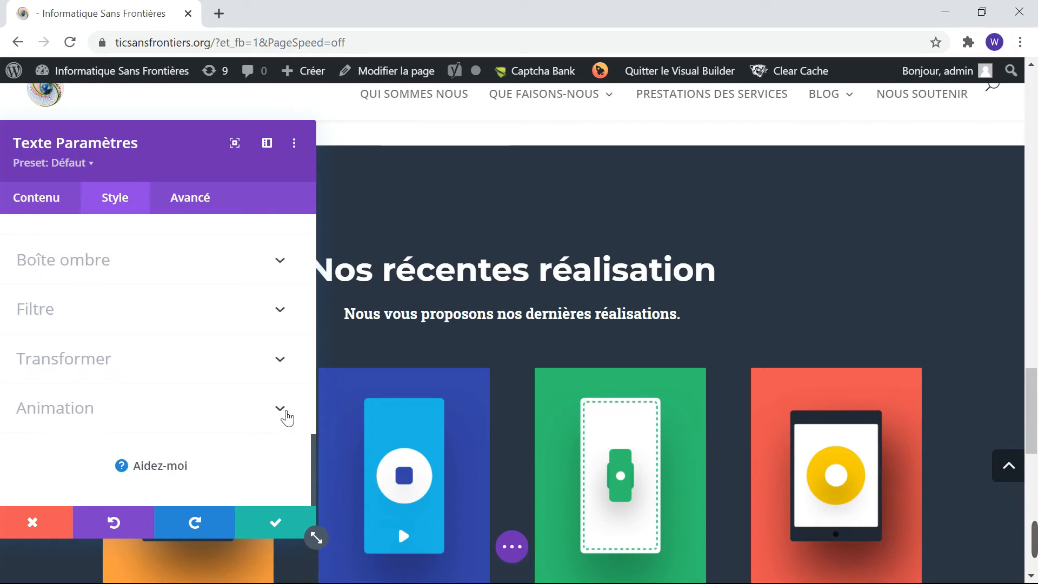
Try several animations on the text module, choose Rouleau, and save the module's changes.
{"action": "left_click", "coordinate": [283, 411]}
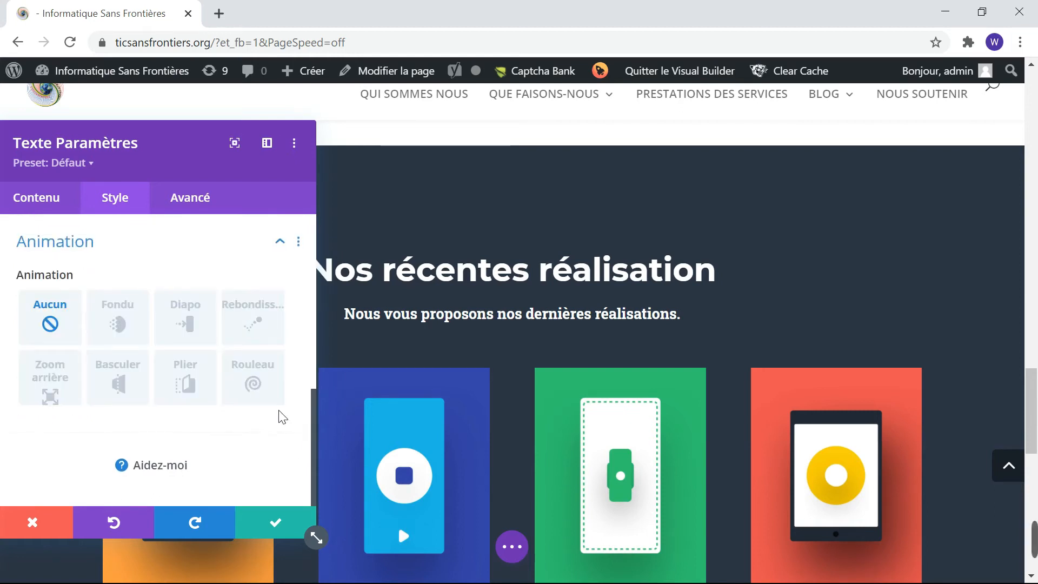
{"action": "left_click", "coordinate": [99, 380]}
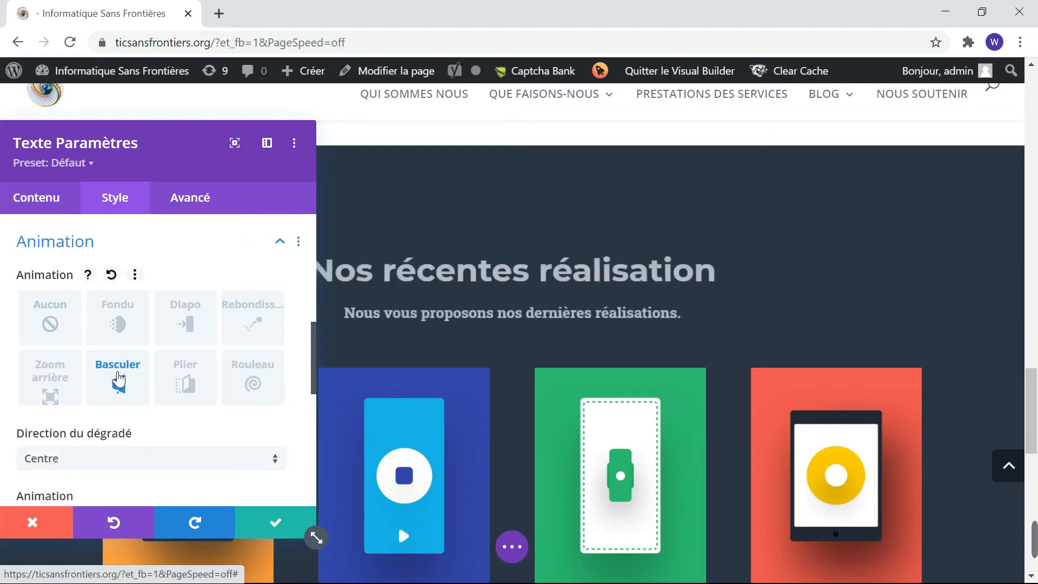
{"action": "left_click", "coordinate": [49, 385]}
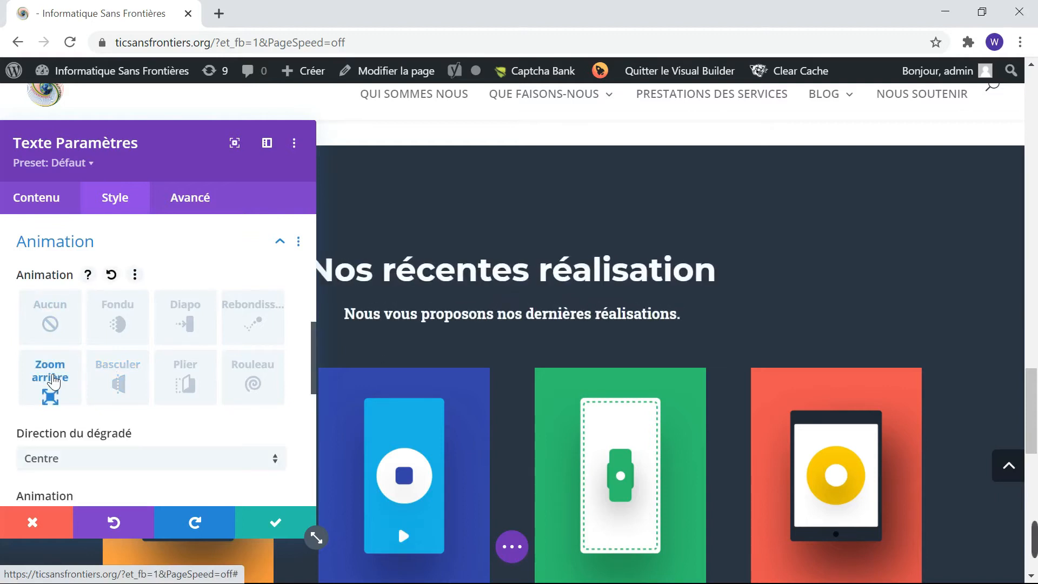
{"action": "left_click", "coordinate": [186, 380]}
{"action": "left_click", "coordinate": [271, 387]}
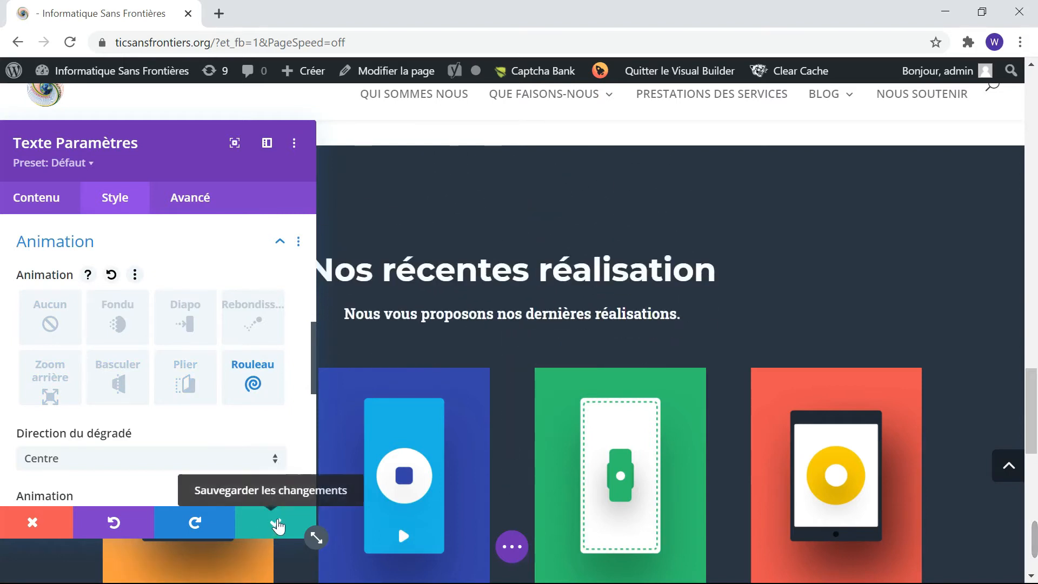
{"action": "left_click", "coordinate": [279, 526]}
{"action": "scroll", "coordinate": [336, 327], "scroll_direction": "down", "scroll_amount": 4}
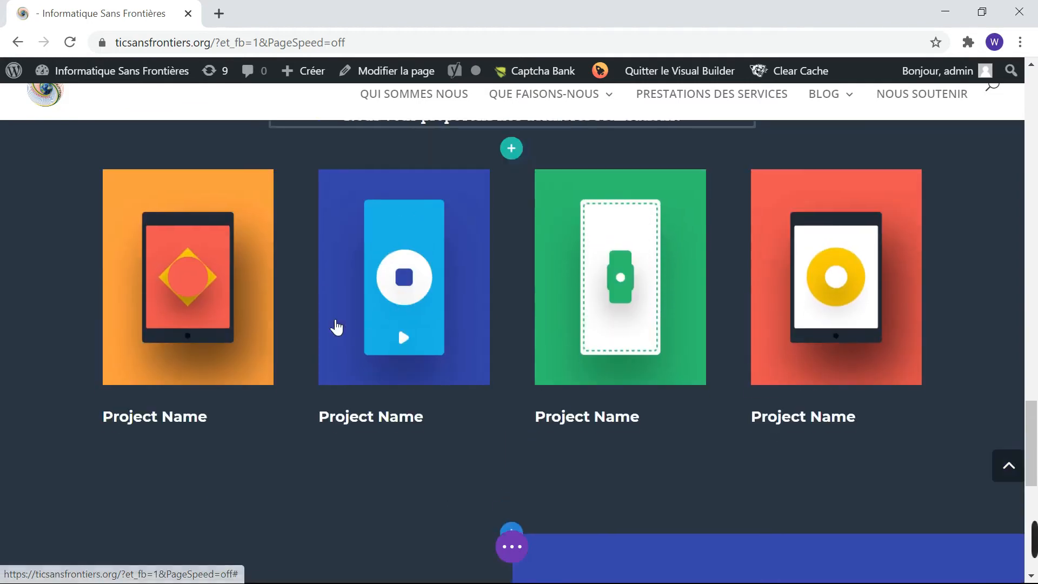
{"action": "mouse_move", "coordinate": [151, 176]}
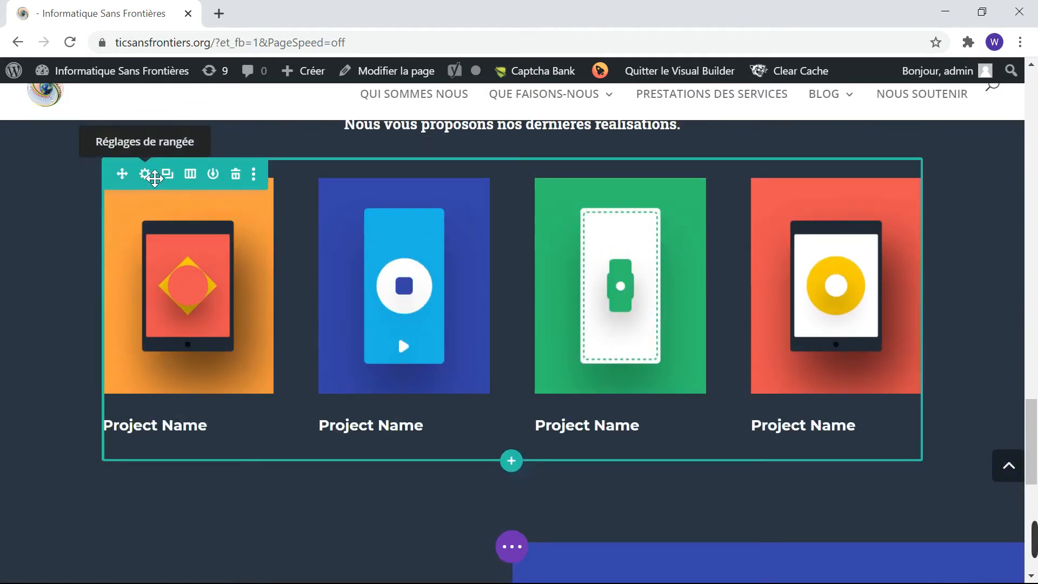
{"action": "left_click", "coordinate": [145, 173]}
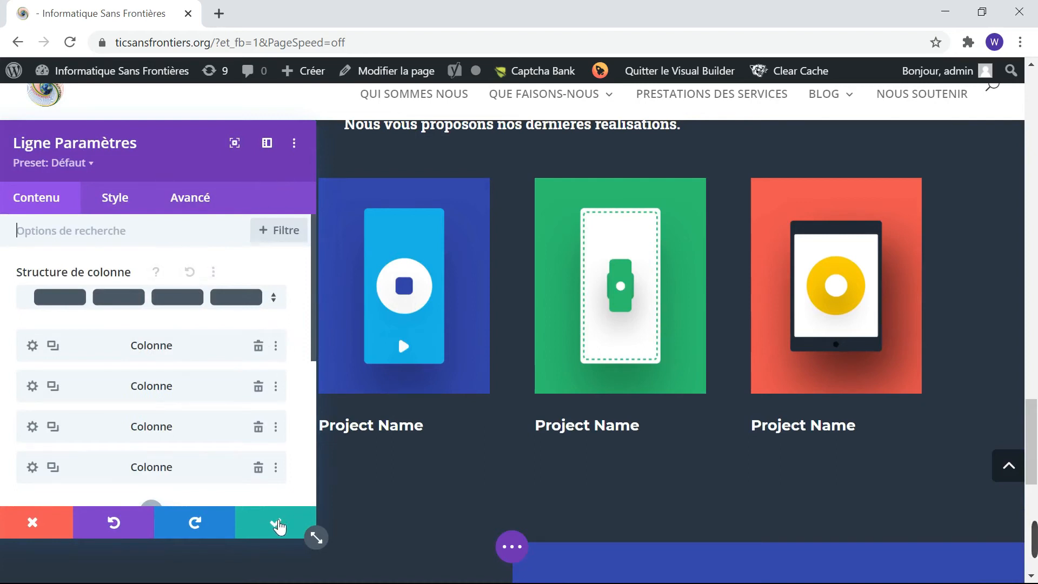
{"action": "left_click", "coordinate": [276, 524]}
Open the settings of the first project module, with the orange image, and set its title to "TACLAS".
{"action": "mouse_move", "coordinate": [220, 215]}
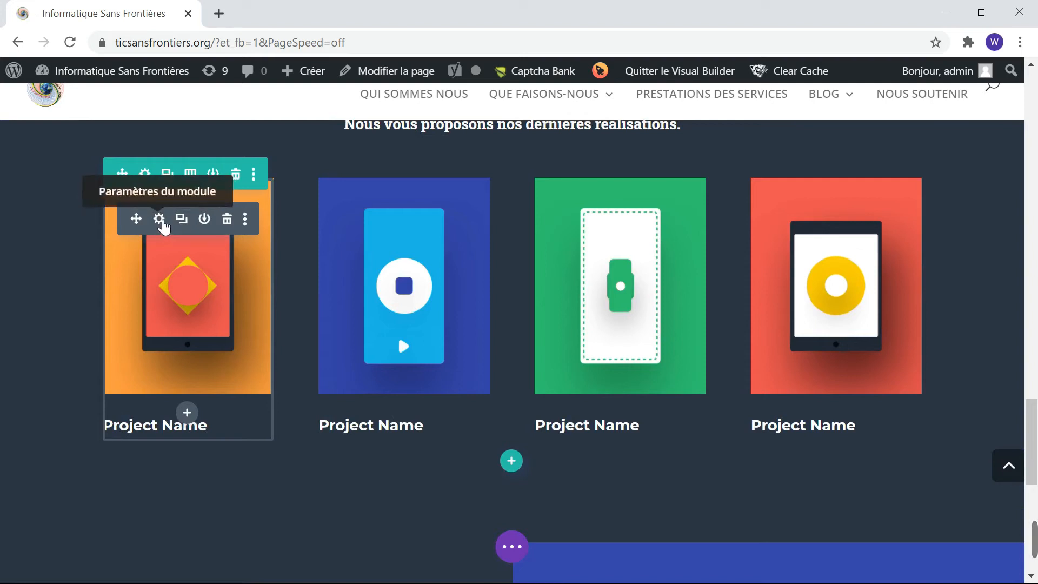
{"action": "left_click", "coordinate": [161, 221]}
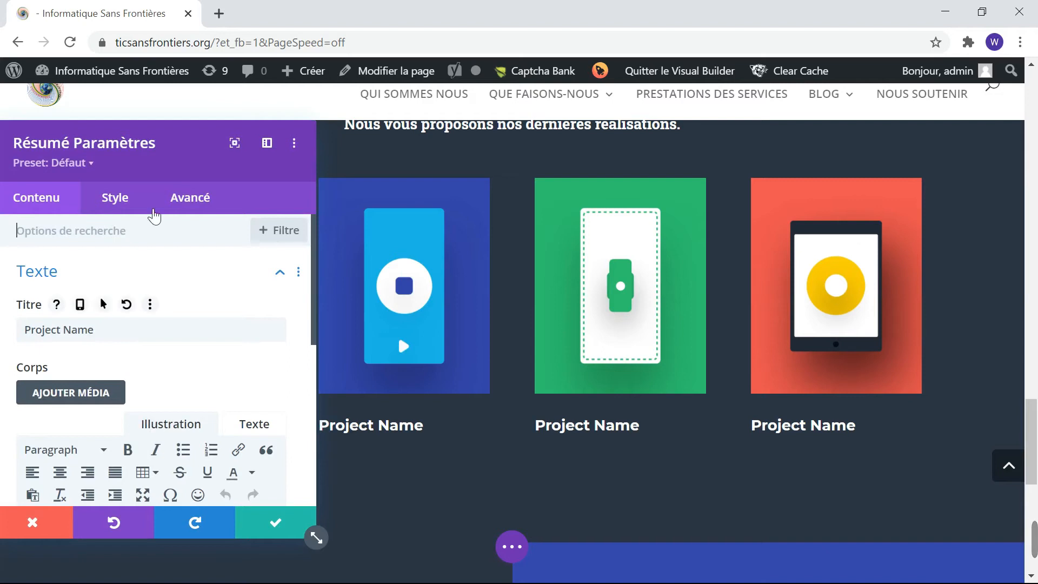
{"action": "left_click_drag", "start_coordinate": [198, 145], "coordinate": [677, 161]}
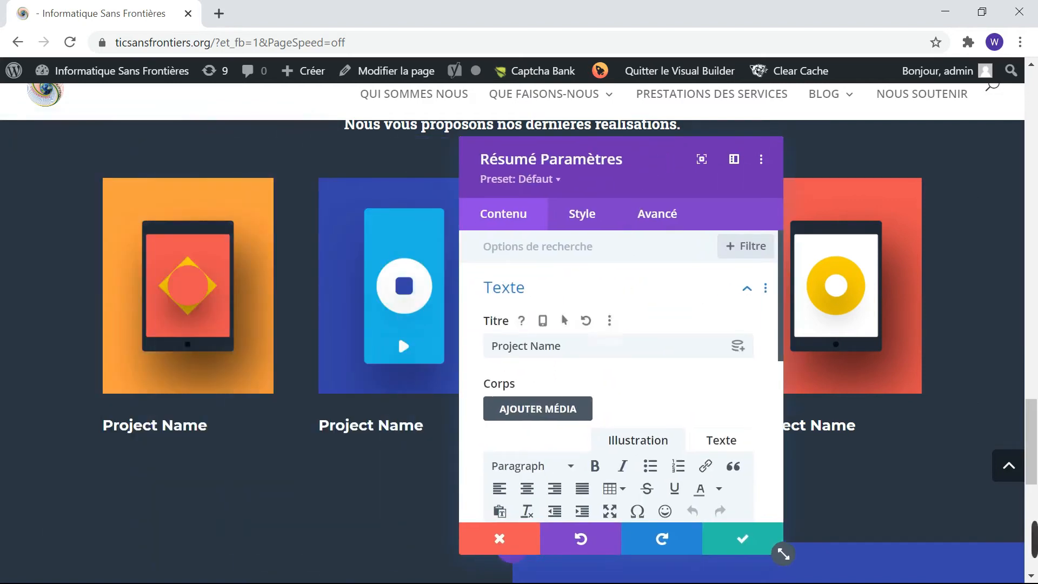
{"action": "triple_click", "coordinate": [527, 346]}
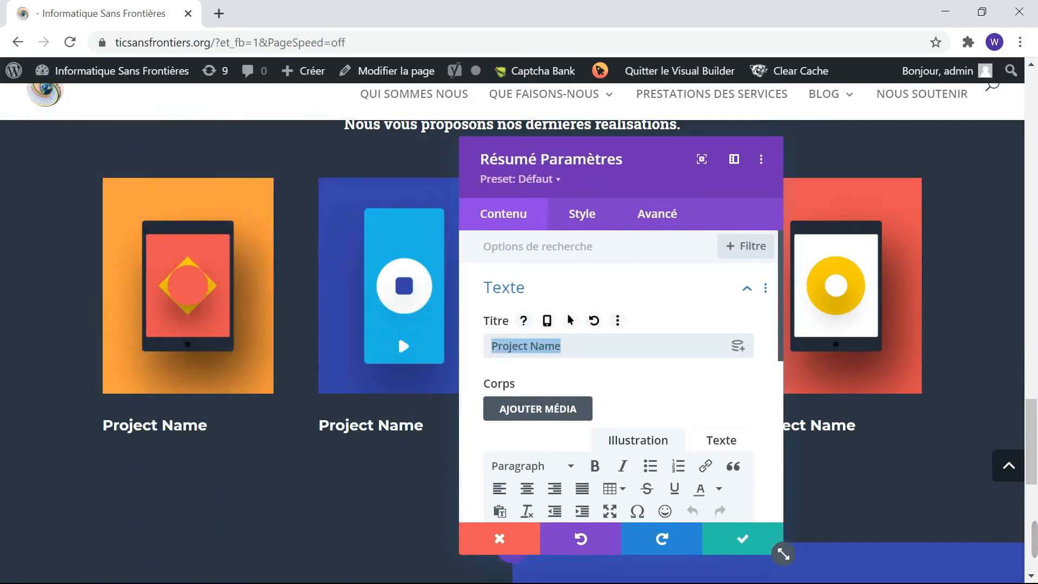
{"action": "type", "text": "TACLA"}
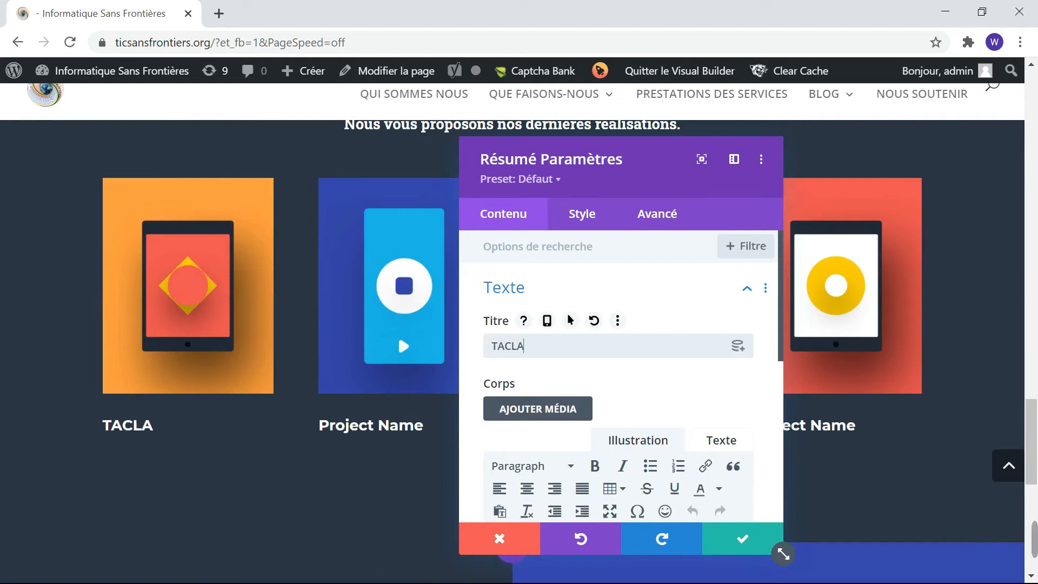
{"action": "type", "text": "S"}
Write "Réalisation du logo d'un startup. Réalisation du site web en cours." as the module's body text and justify it.
{"action": "scroll", "coordinate": [703, 394], "scroll_direction": "down", "scroll_amount": 2}
{"action": "scroll", "coordinate": [706, 394], "scroll_direction": "down", "scroll_amount": 2}
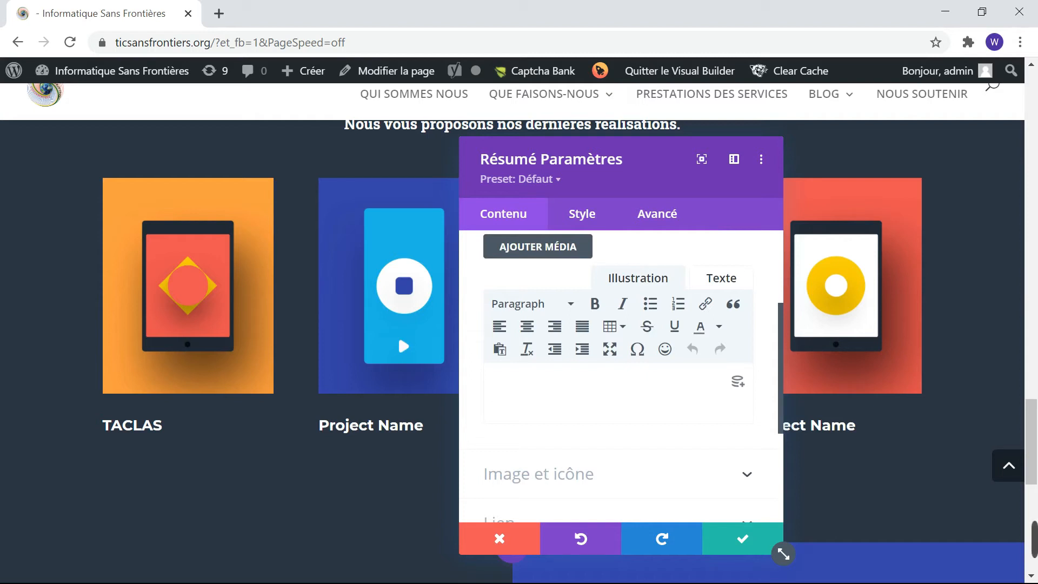
{"action": "type", "text": "R&"}
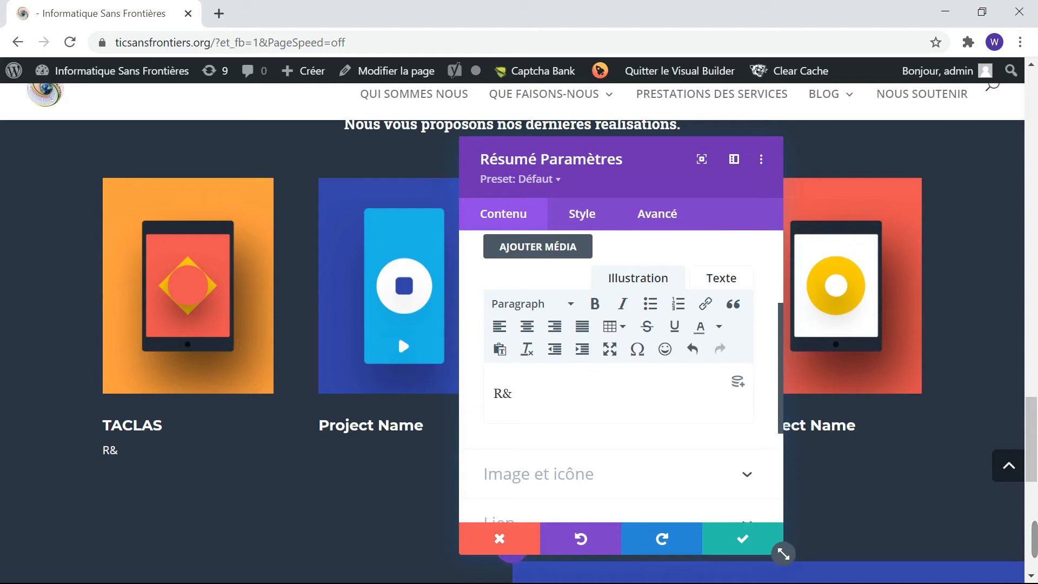
{"action": "key", "text": "BackSpace"}
{"action": "type", "text": "éalisation"}
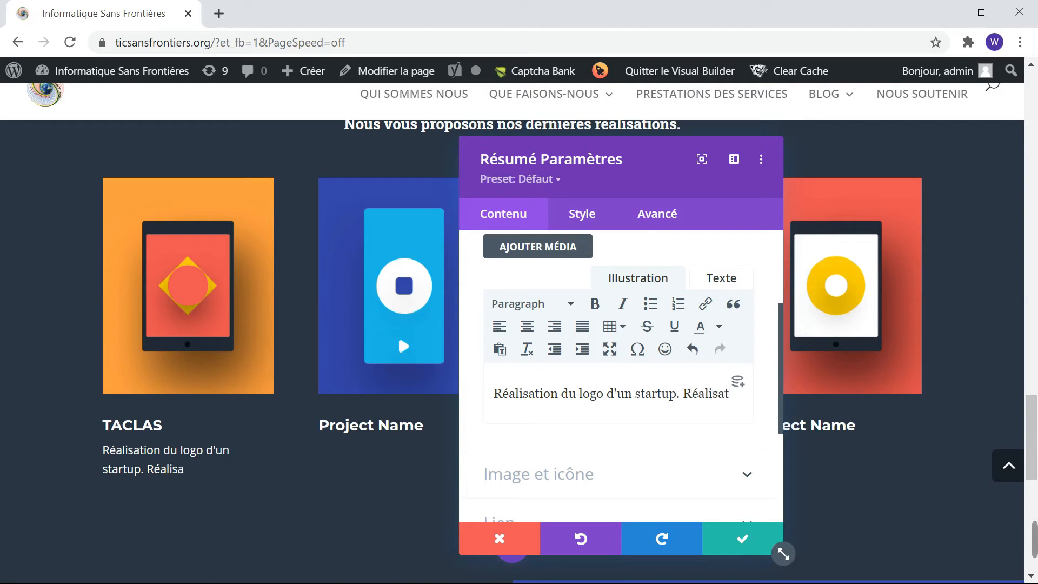
{"action": "type", "text": "ion du sit"}
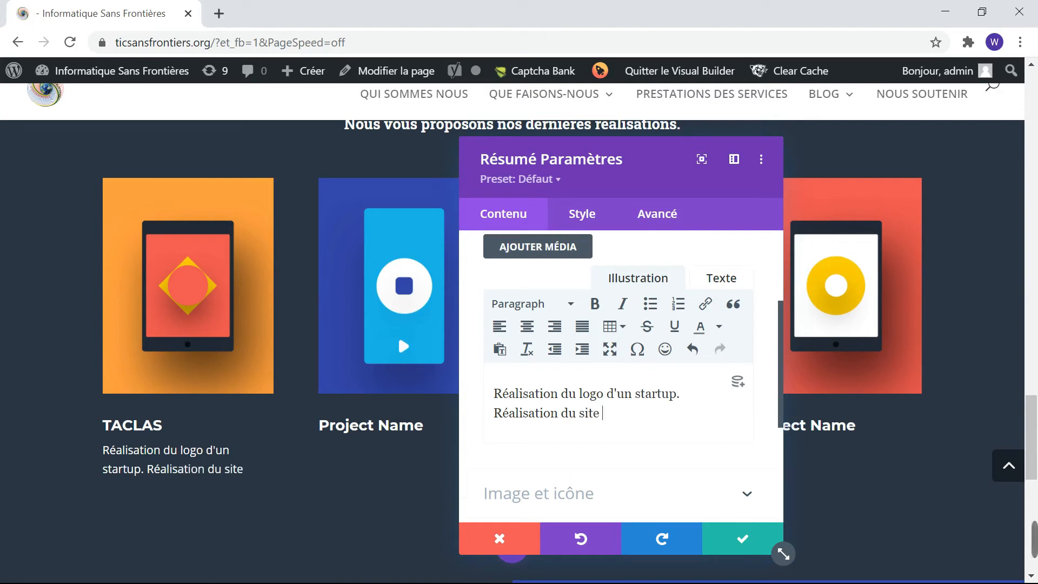
{"action": "type", "text": "en cours."}
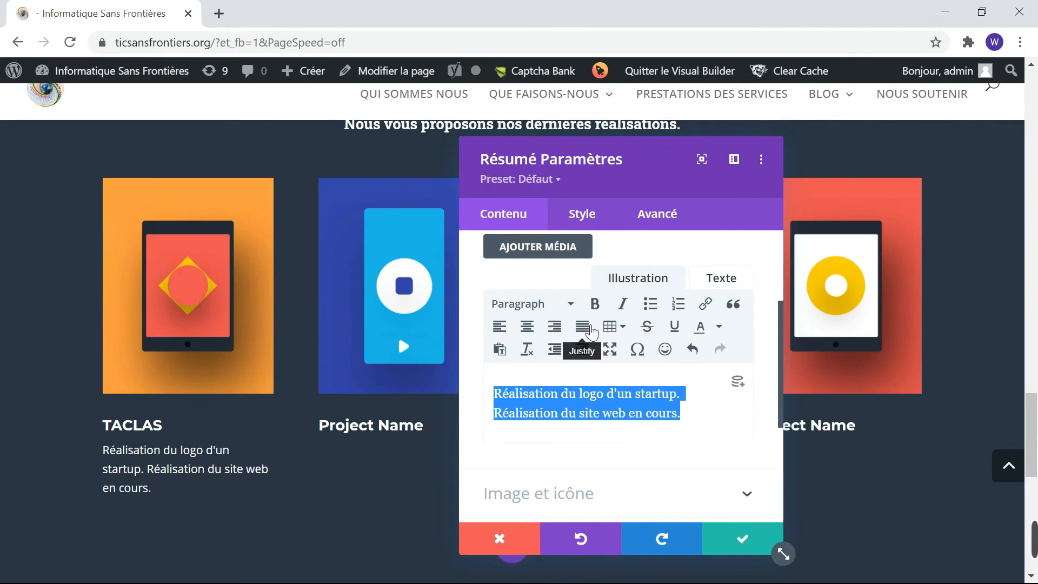
{"action": "left_click", "coordinate": [591, 330]}
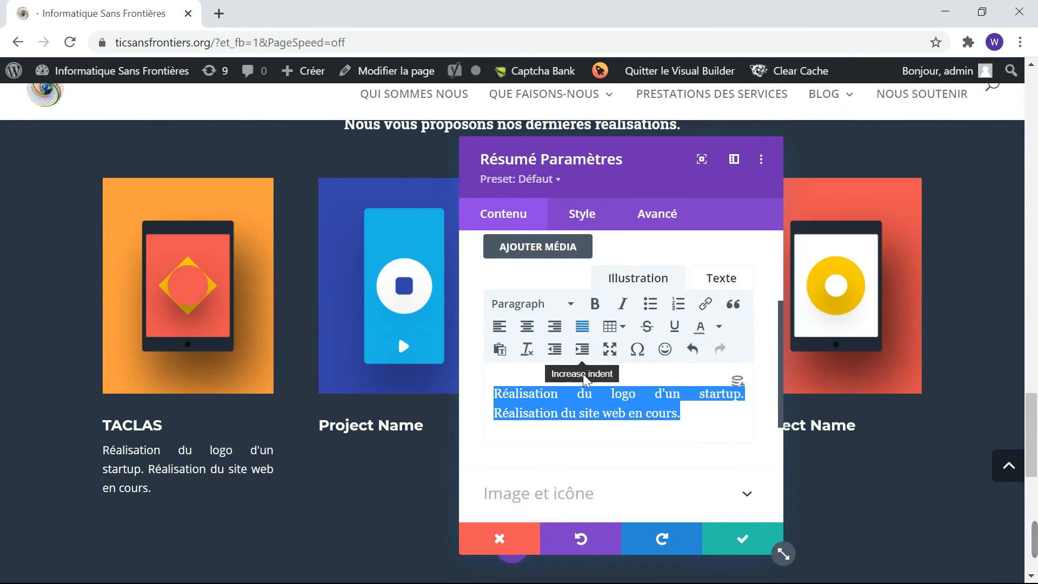
Replace the TACLAS module's image with the uploaded file tac. transparant.jpg.
{"action": "scroll", "coordinate": [548, 341], "scroll_direction": "down", "scroll_amount": 4}
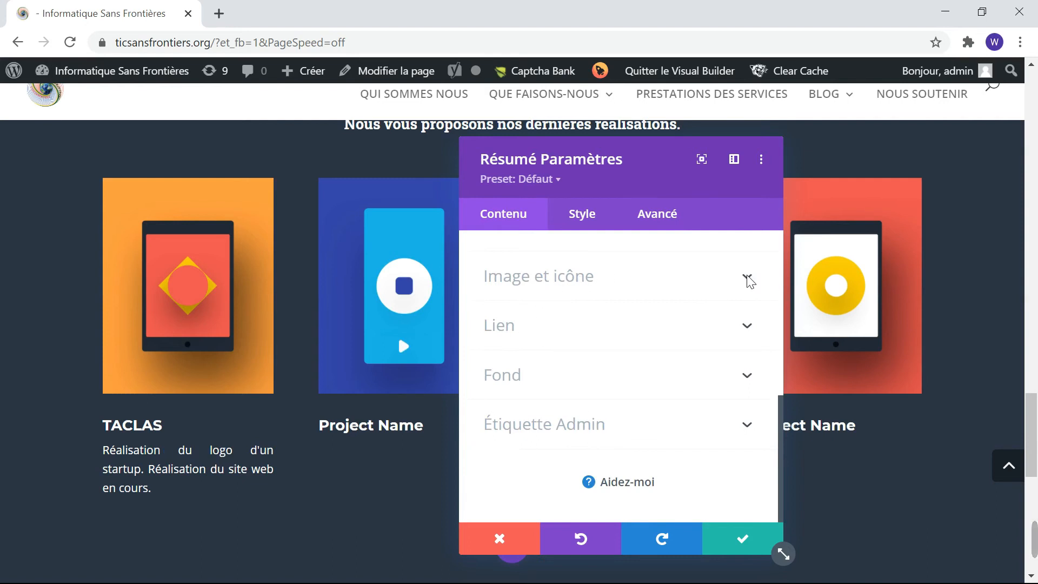
{"action": "left_click", "coordinate": [746, 276]}
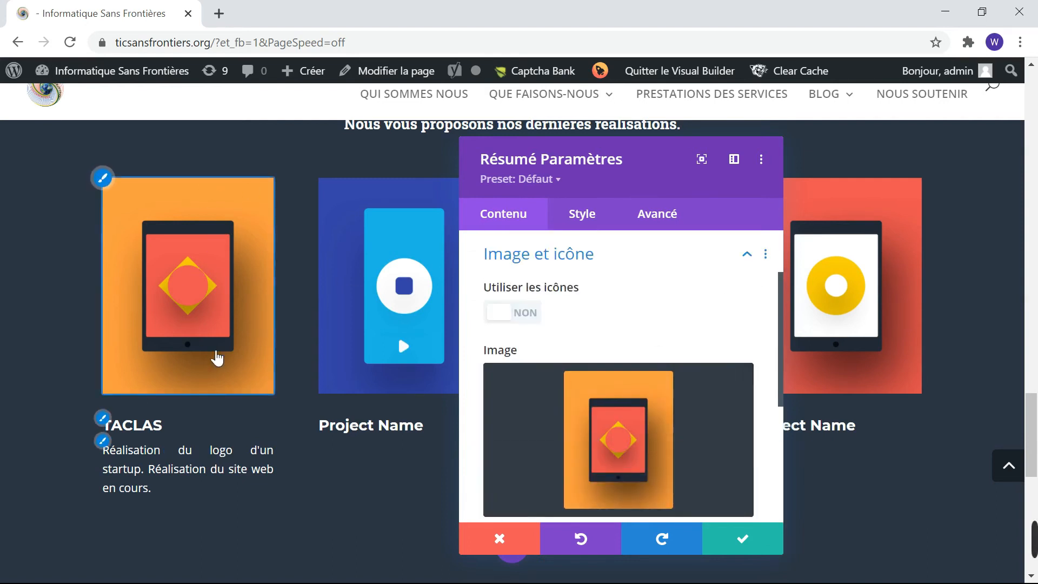
{"action": "left_click", "coordinate": [647, 477]}
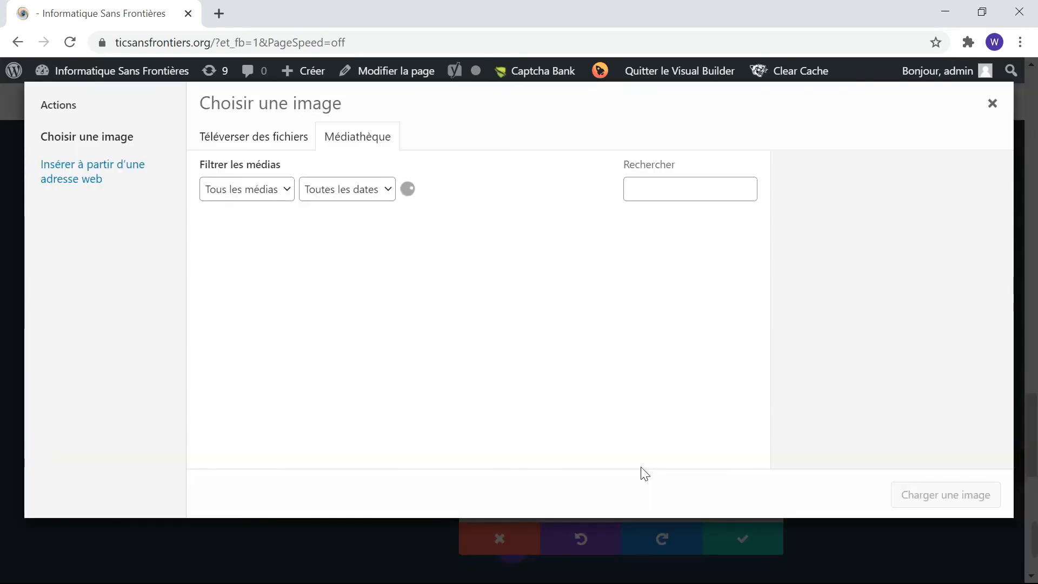
{"action": "left_click", "coordinate": [271, 138]}
{"action": "left_click", "coordinate": [581, 350]}
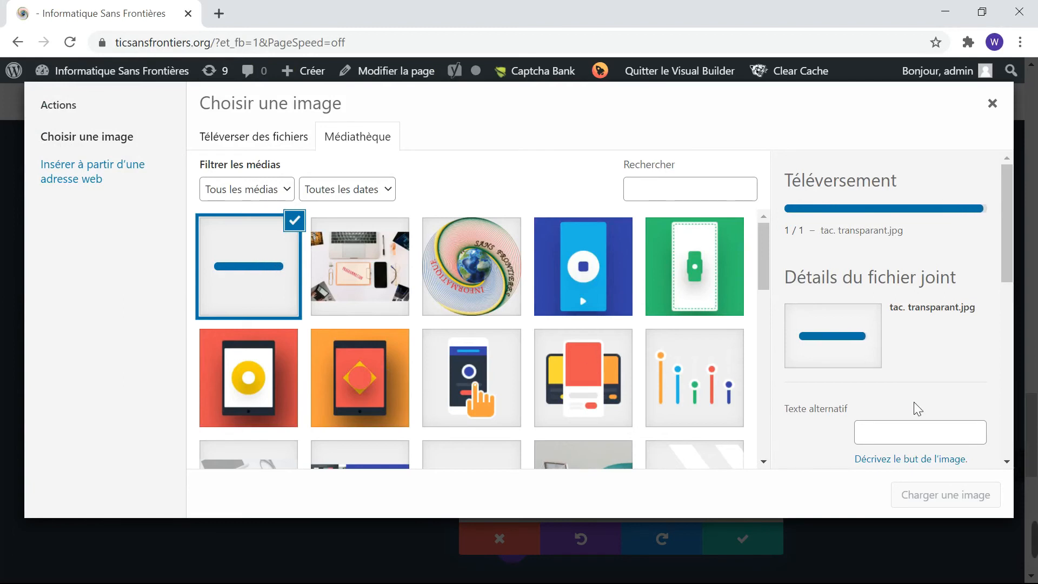
{"action": "left_click", "coordinate": [952, 498]}
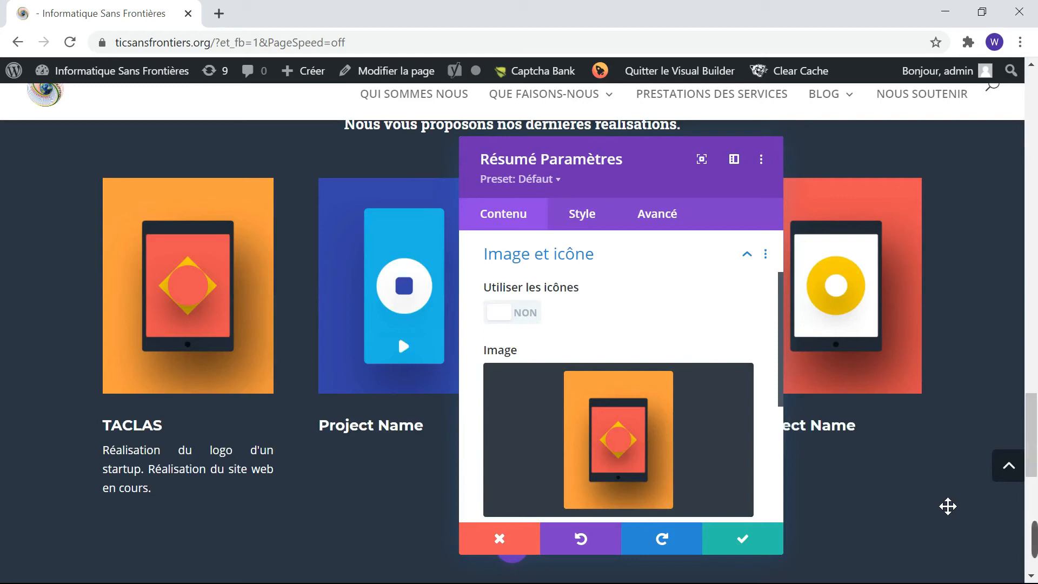
{"action": "scroll", "coordinate": [714, 439], "scroll_direction": "down", "scroll_amount": 3}
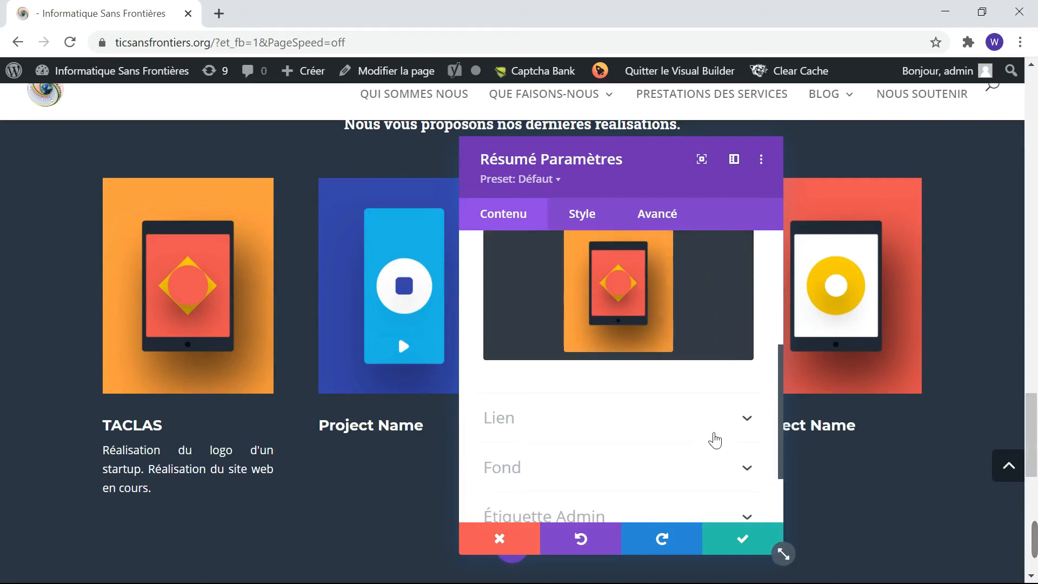
{"action": "scroll", "coordinate": [715, 441], "scroll_direction": "up", "scroll_amount": 3}
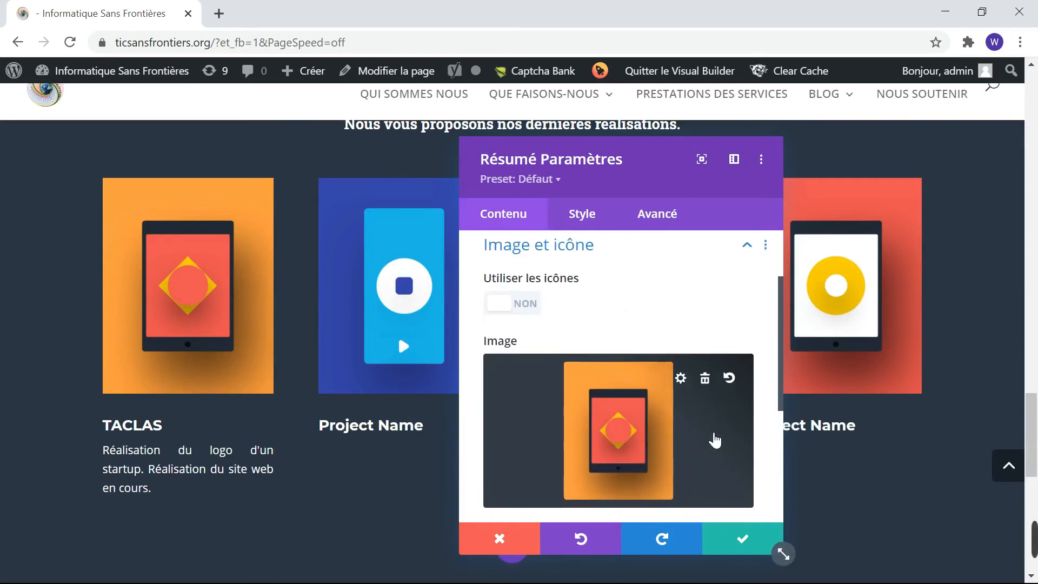
{"action": "scroll", "coordinate": [714, 441], "scroll_direction": "down", "scroll_amount": 5}
{"action": "scroll", "coordinate": [715, 441], "scroll_direction": "up", "scroll_amount": 5}
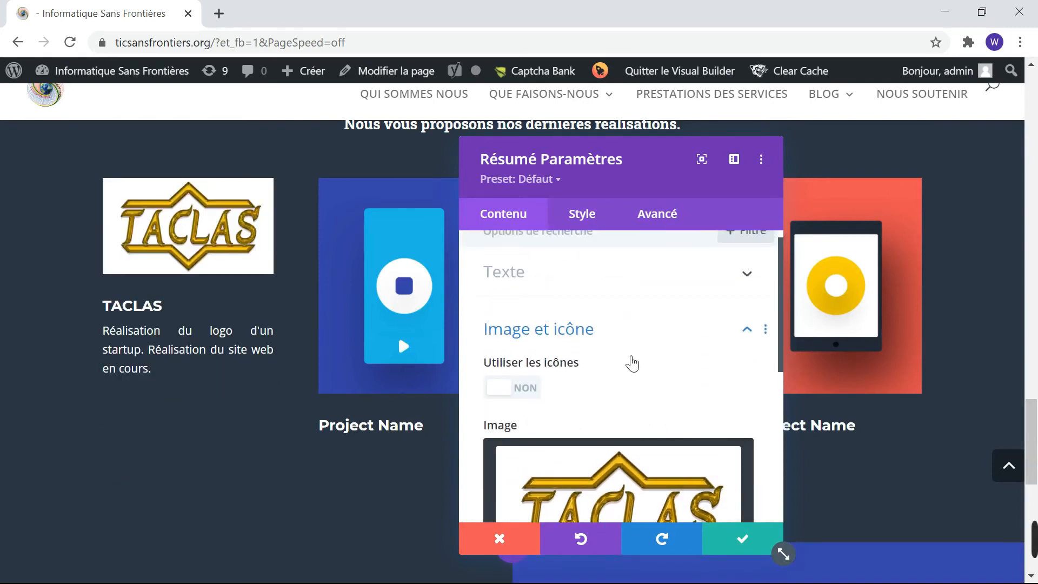
Look over the remaining content options, open Fond, and save the TACLAS module's changes.
{"action": "scroll", "coordinate": [631, 362], "scroll_direction": "down", "scroll_amount": 4}
{"action": "scroll", "coordinate": [633, 364], "scroll_direction": "down", "scroll_amount": 3}
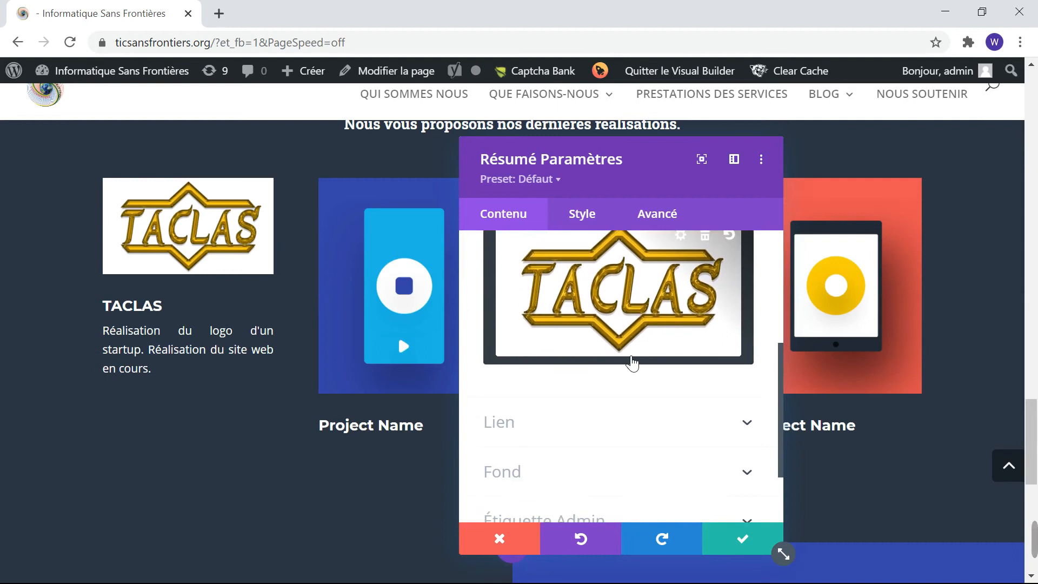
{"action": "left_click", "coordinate": [714, 471]}
{"action": "left_click", "coordinate": [765, 542]}
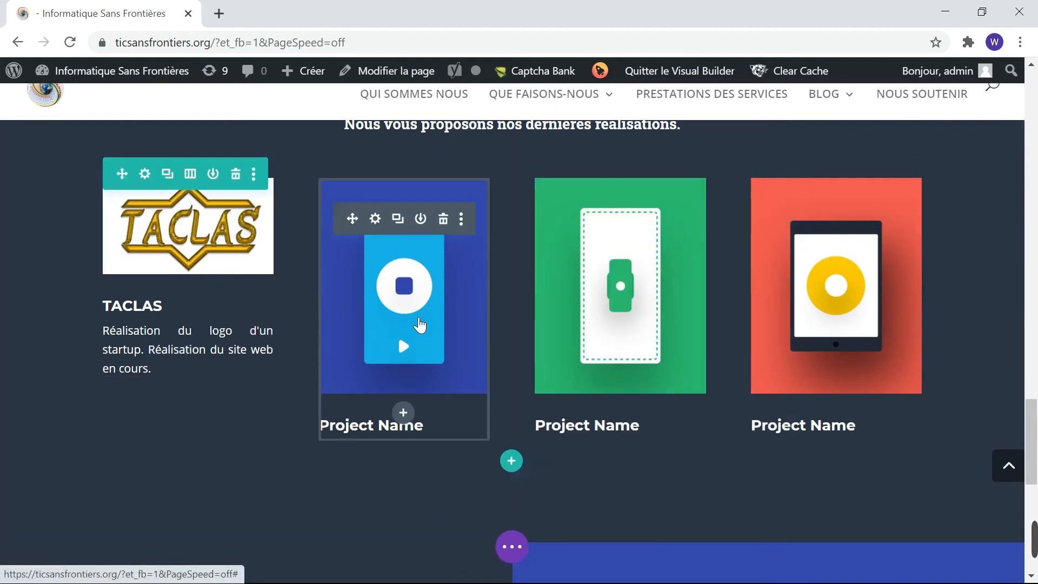
Open the settings of the second project module, with the blue image, and set its title to "FX".
{"action": "left_click", "coordinate": [378, 219]}
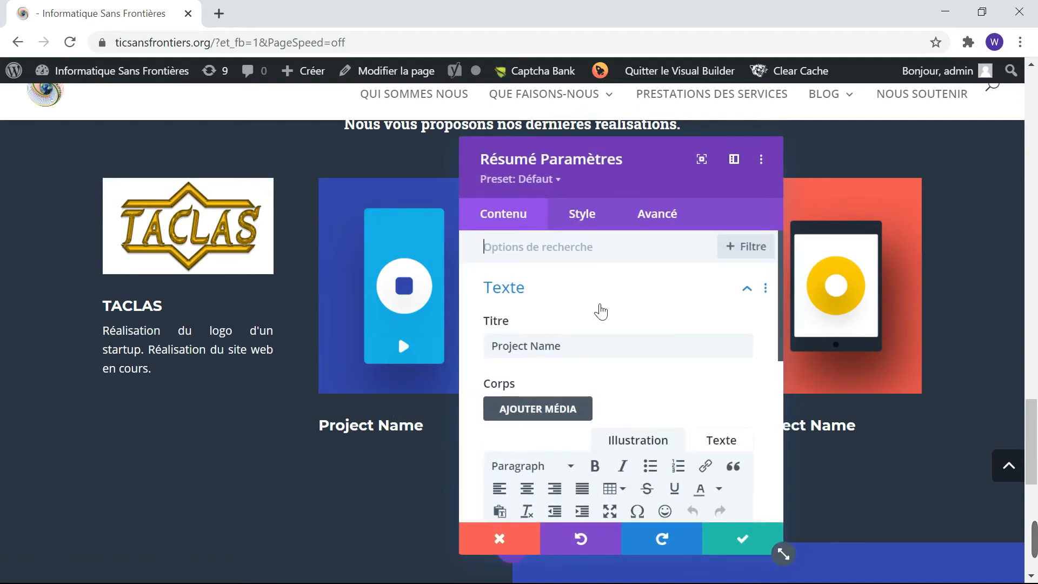
{"action": "left_click_drag", "start_coordinate": [569, 346], "coordinate": [486, 346]}
{"action": "type", "text": "F"}
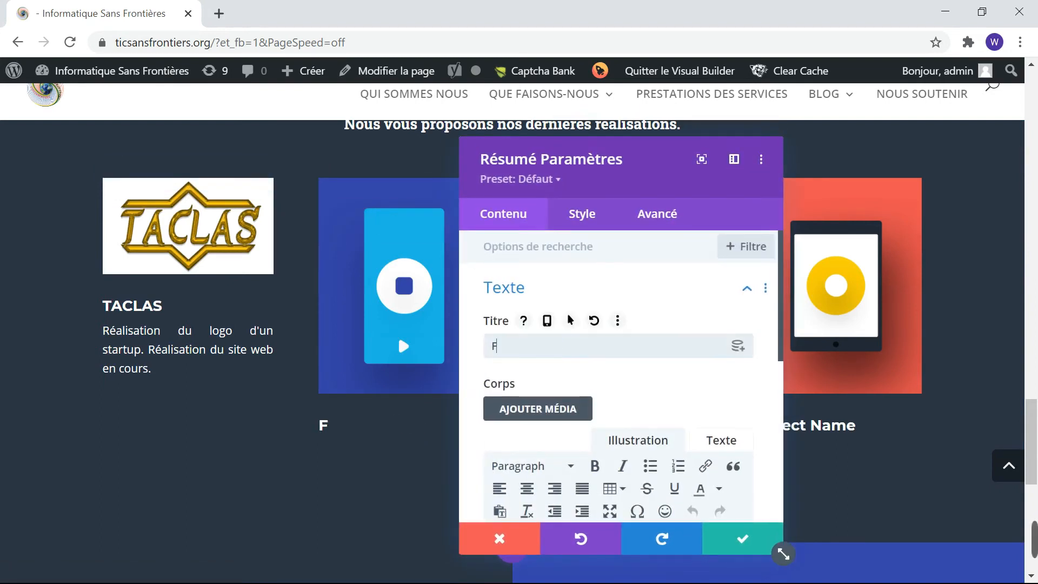
{"action": "type", "text": "X"}
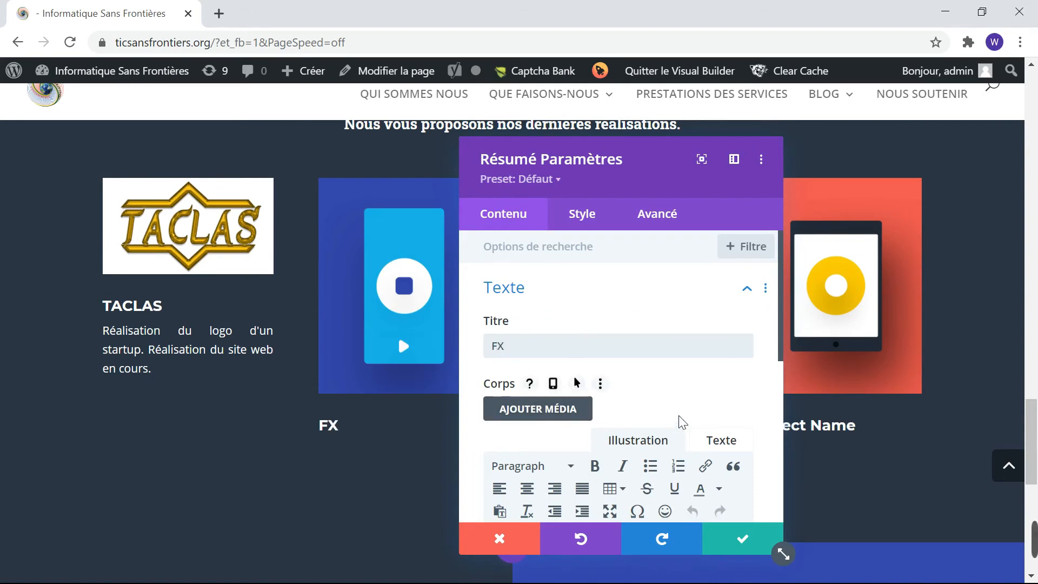
Replace the FX module's image with an uploaded "Communauté Saint François-Xavier" picture.
{"action": "scroll", "coordinate": [679, 422], "scroll_direction": "down", "scroll_amount": 3}
{"action": "scroll", "coordinate": [683, 423], "scroll_direction": "down", "scroll_amount": 2}
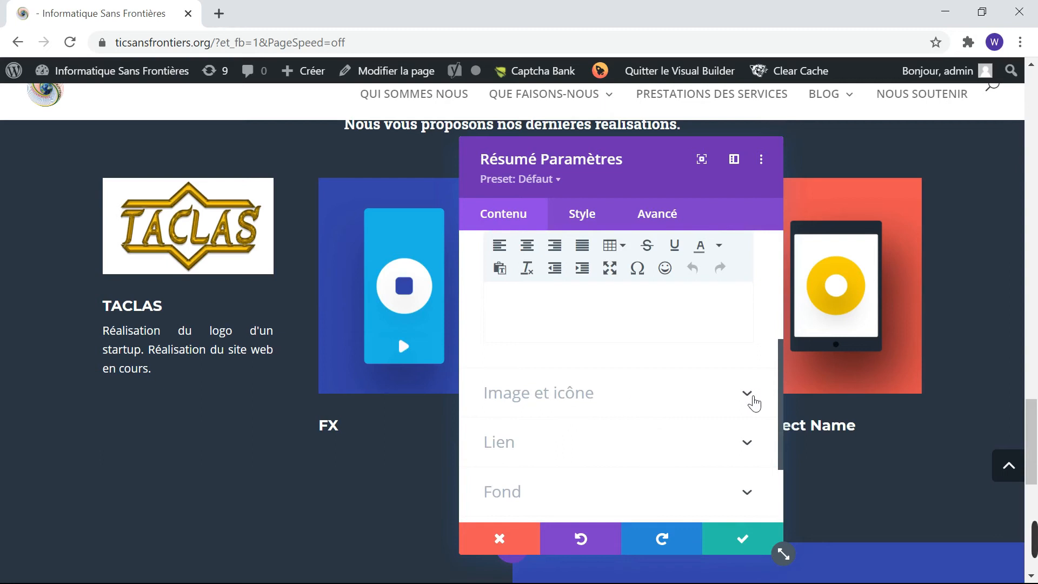
{"action": "left_click", "coordinate": [748, 394]}
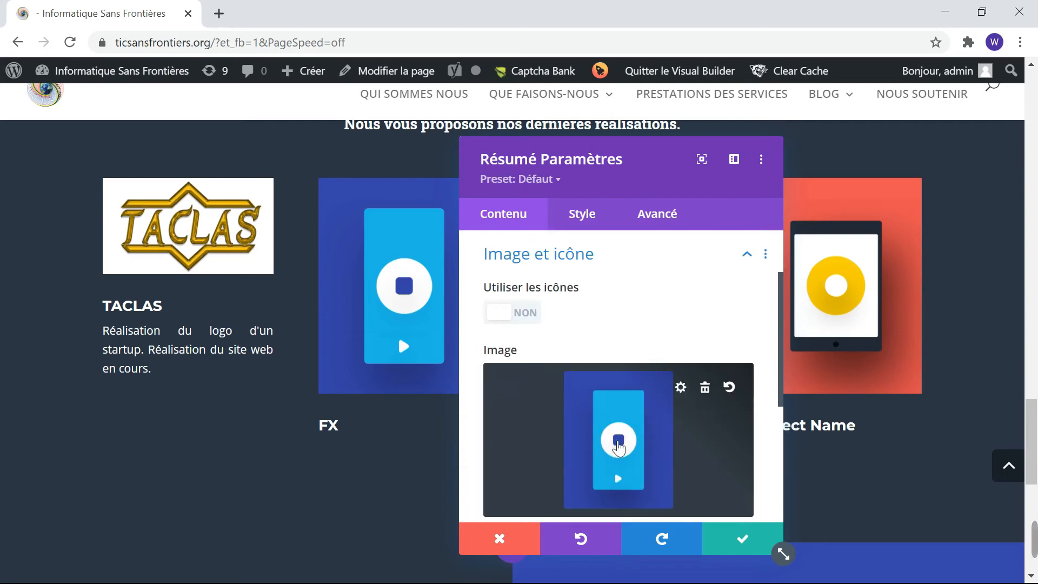
{"action": "left_click", "coordinate": [630, 446]}
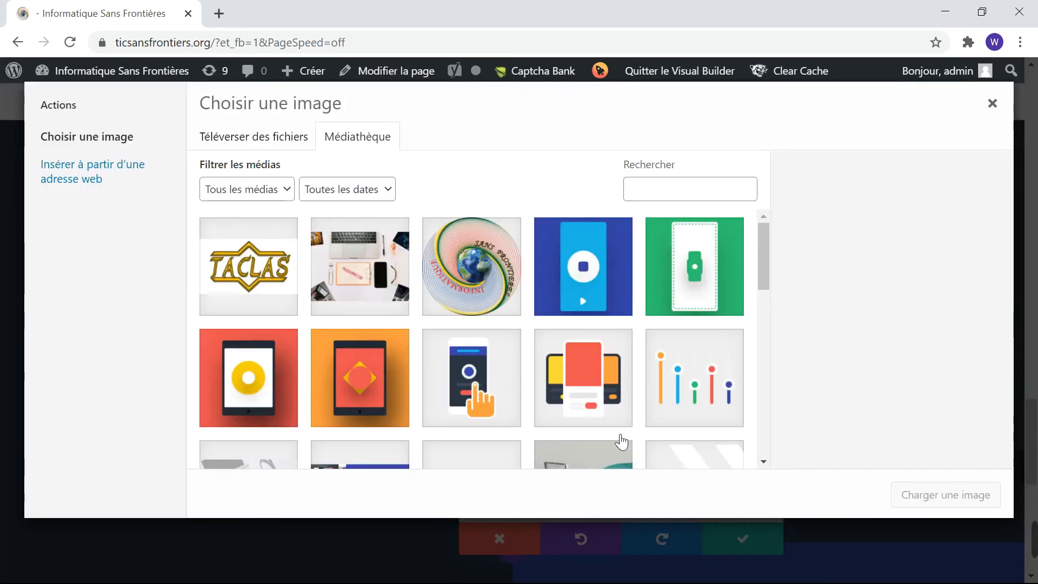
{"action": "left_click", "coordinate": [255, 139]}
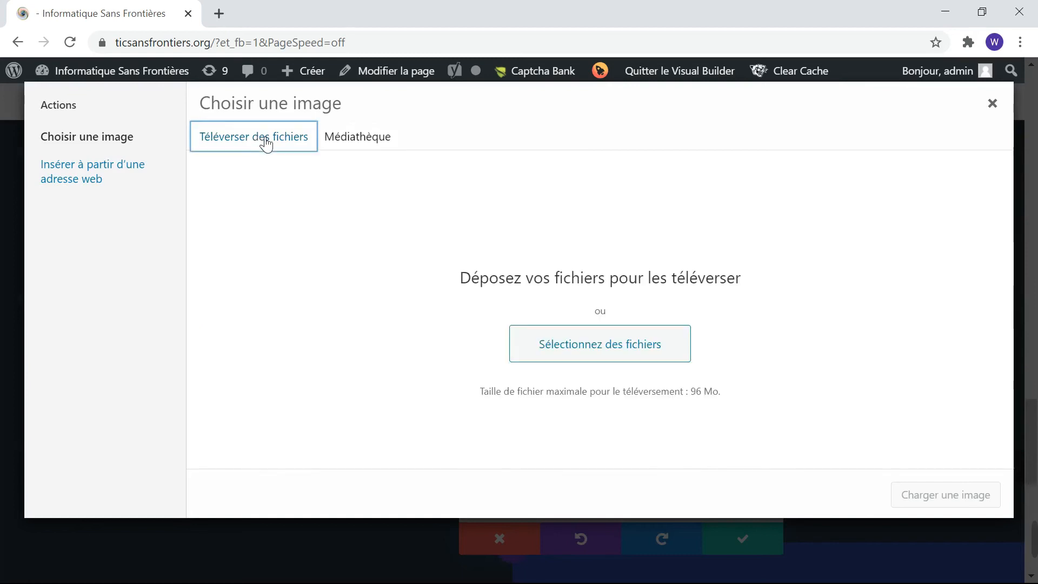
{"action": "left_click", "coordinate": [612, 350]}
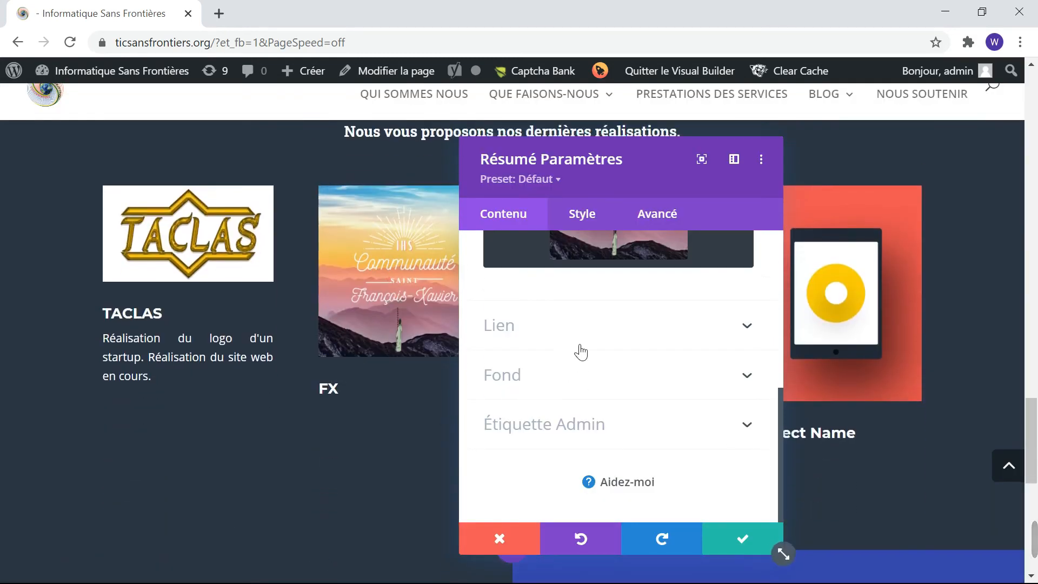
Write "Logo d'un site web en réalisation." as the FX module's body text and justify it.
{"action": "scroll", "coordinate": [580, 349], "scroll_direction": "up", "scroll_amount": 3}
{"action": "scroll", "coordinate": [581, 341], "scroll_direction": "up", "scroll_amount": 3}
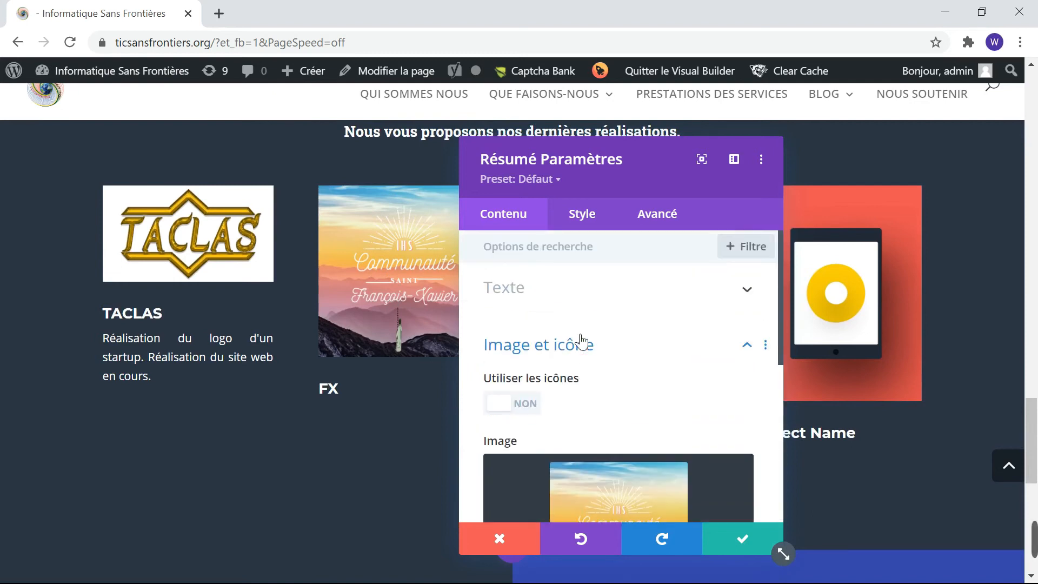
{"action": "left_click", "coordinate": [564, 292]}
{"action": "scroll", "coordinate": [656, 359], "scroll_direction": "down", "scroll_amount": 5}
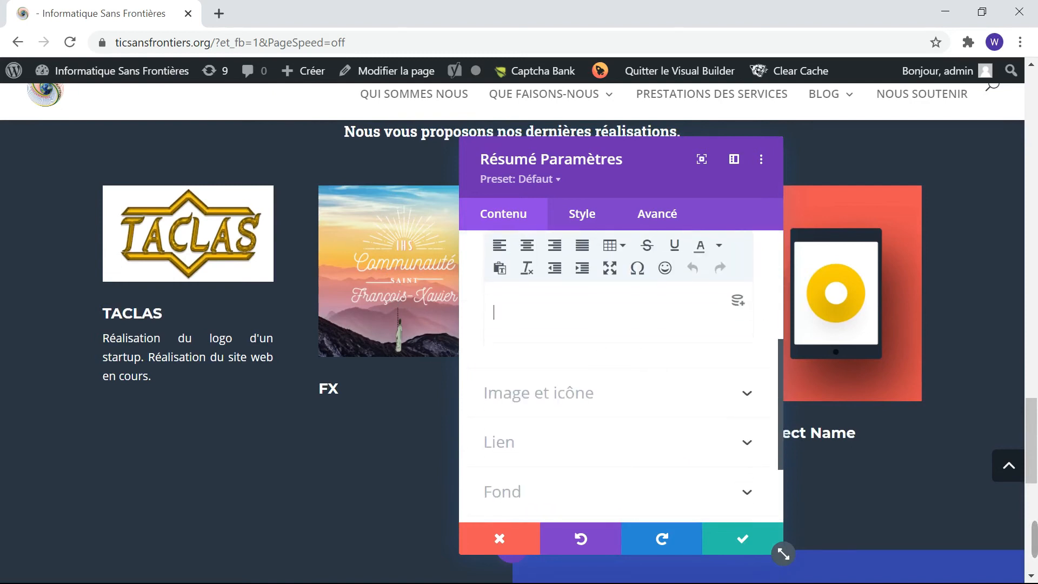
{"action": "type", "text": "Logo d'un site web en réalisatio"}
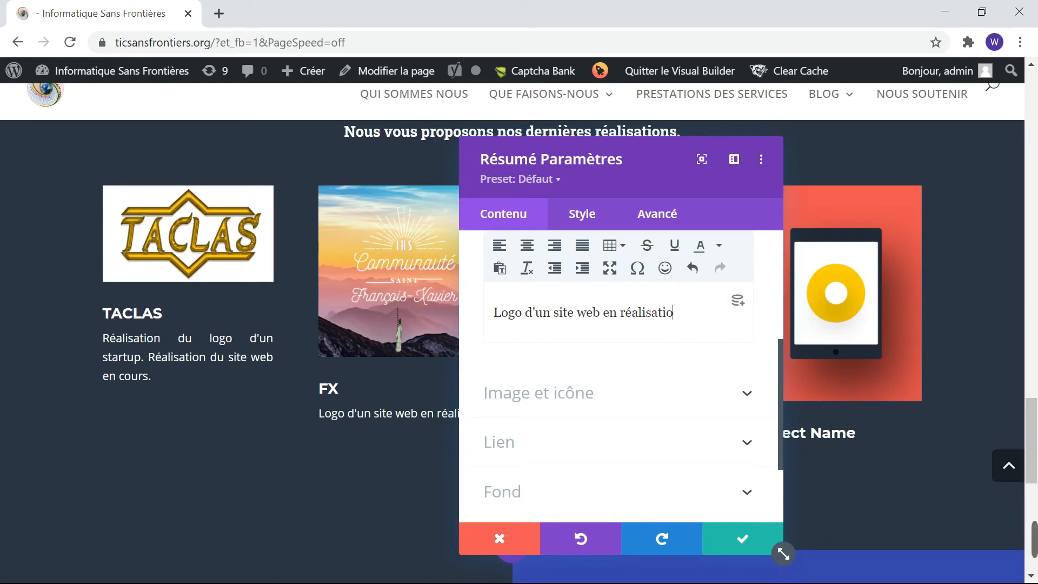
{"action": "type", "text": "n."}
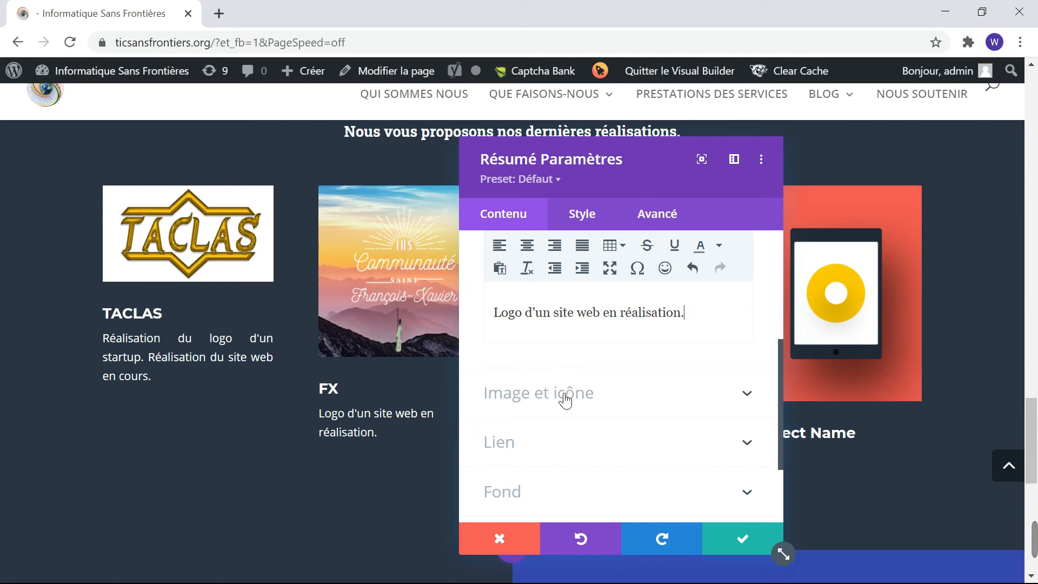
{"action": "scroll", "coordinate": [598, 394], "scroll_direction": "down", "scroll_amount": 3}
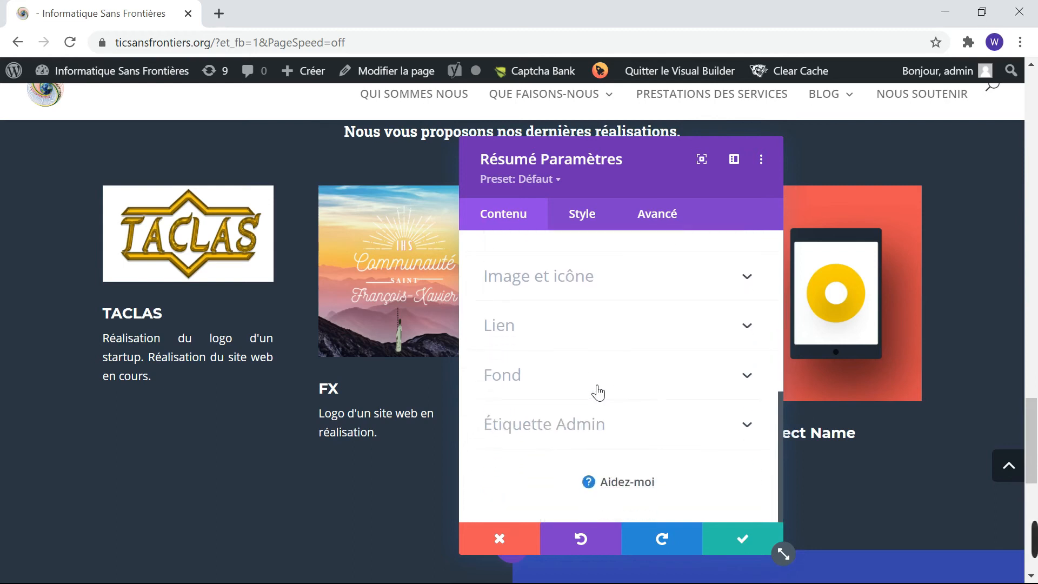
{"action": "scroll", "coordinate": [598, 394], "scroll_direction": "up", "scroll_amount": 5}
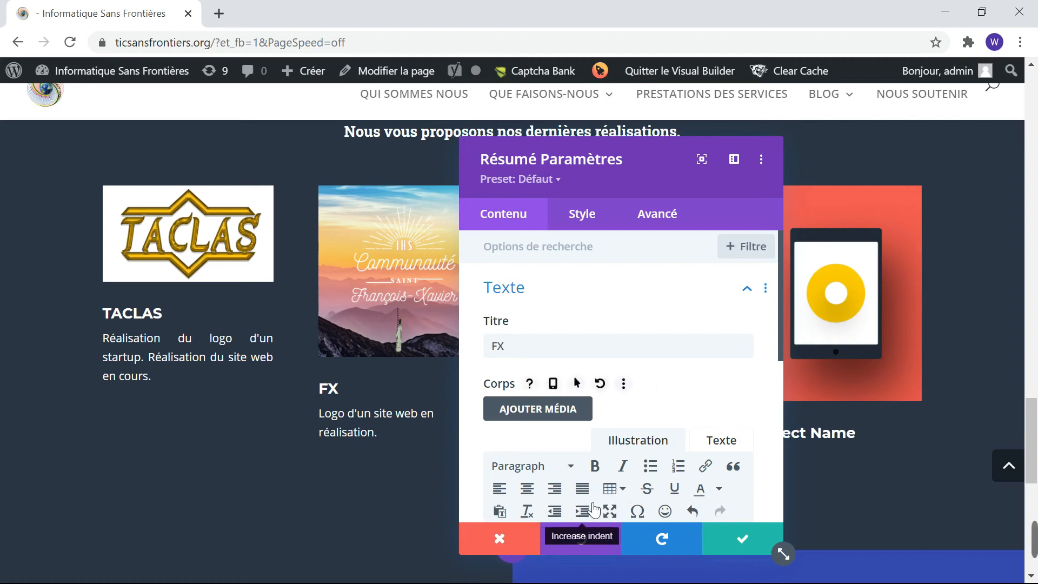
{"action": "left_click", "coordinate": [582, 489]}
{"action": "scroll", "coordinate": [587, 495], "scroll_direction": "down", "scroll_amount": 2}
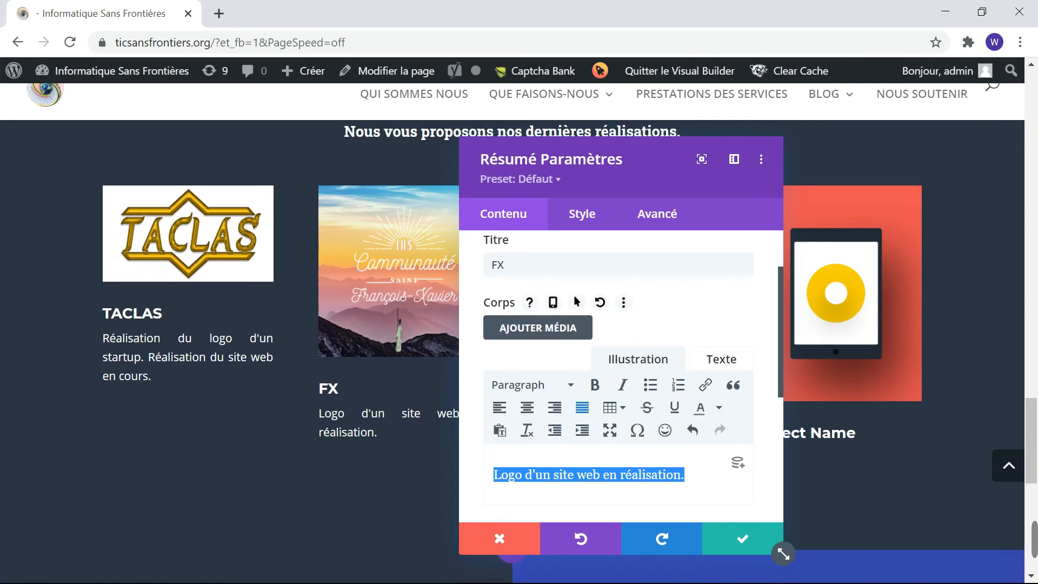
Open the FX module's style settings.
{"action": "left_click", "coordinate": [584, 216]}
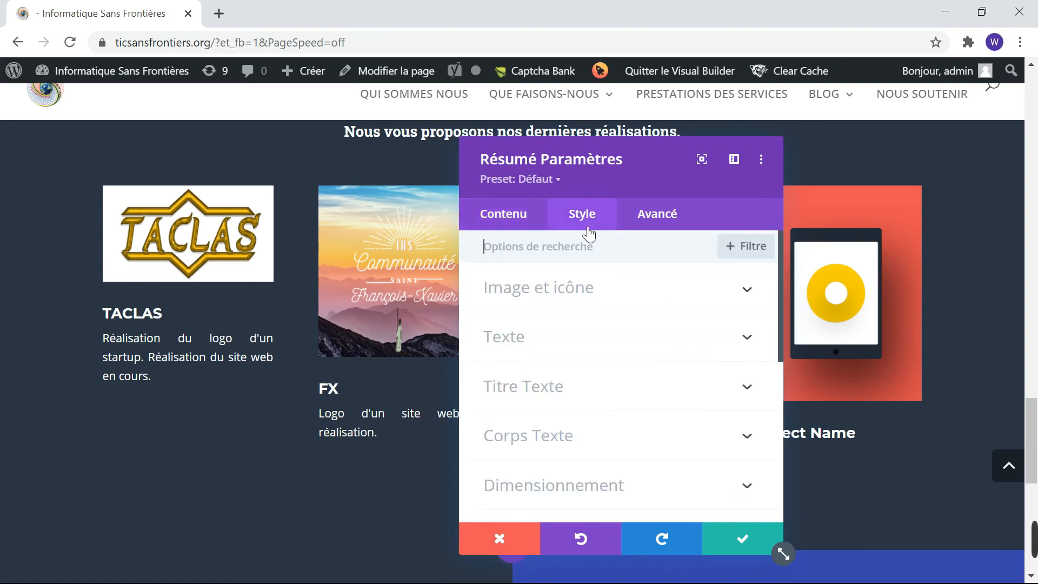